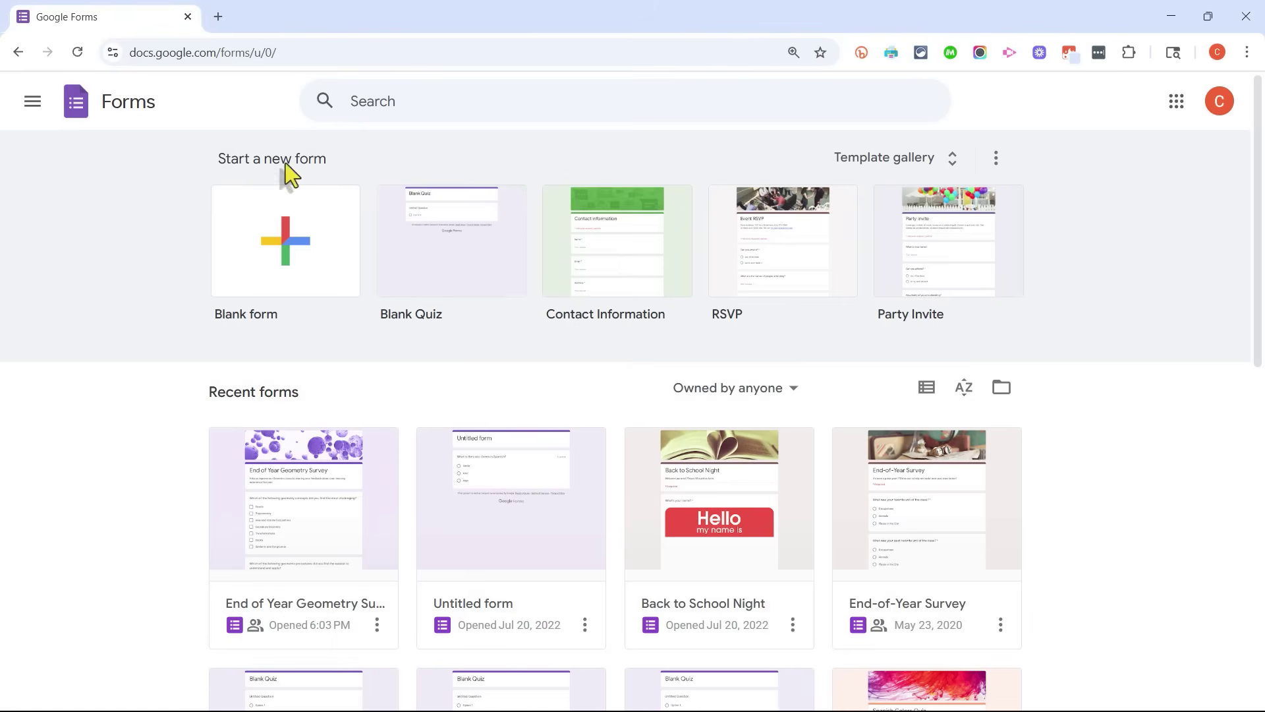
Create a blank form via forms.new and dismiss the Gemini assistant
left_click(177, 52)
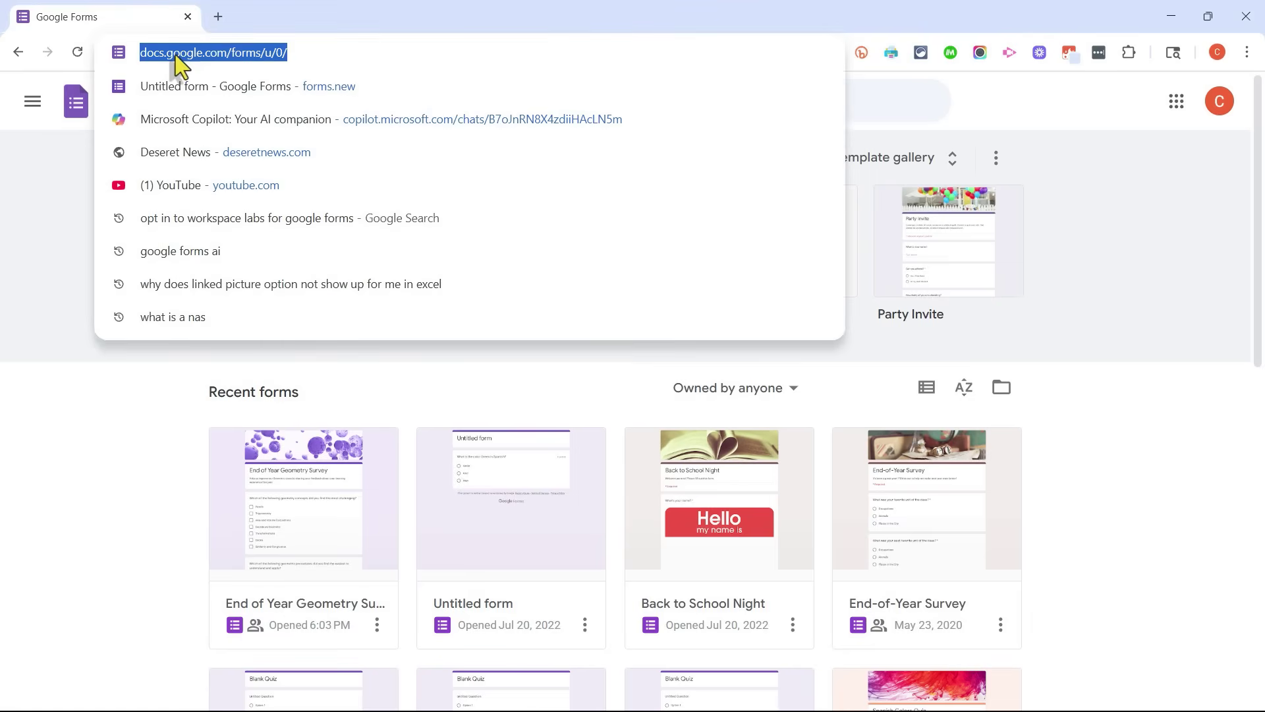
type("for")
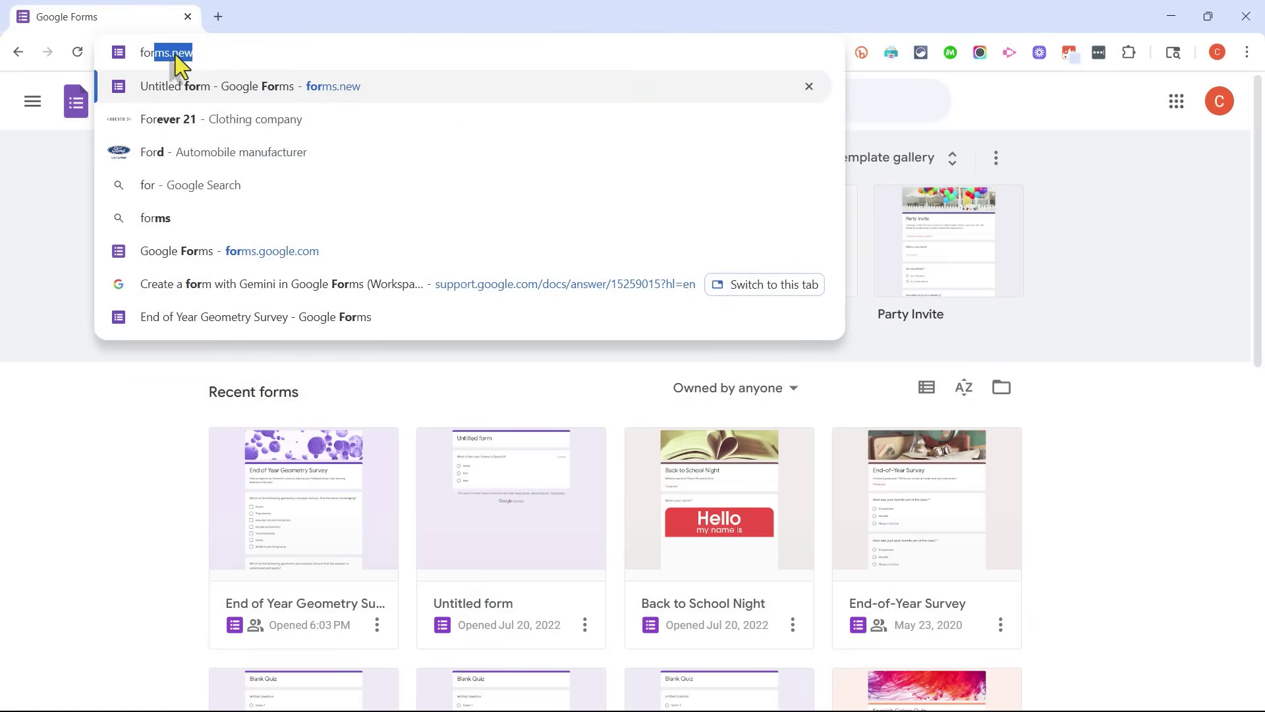
key("Return")
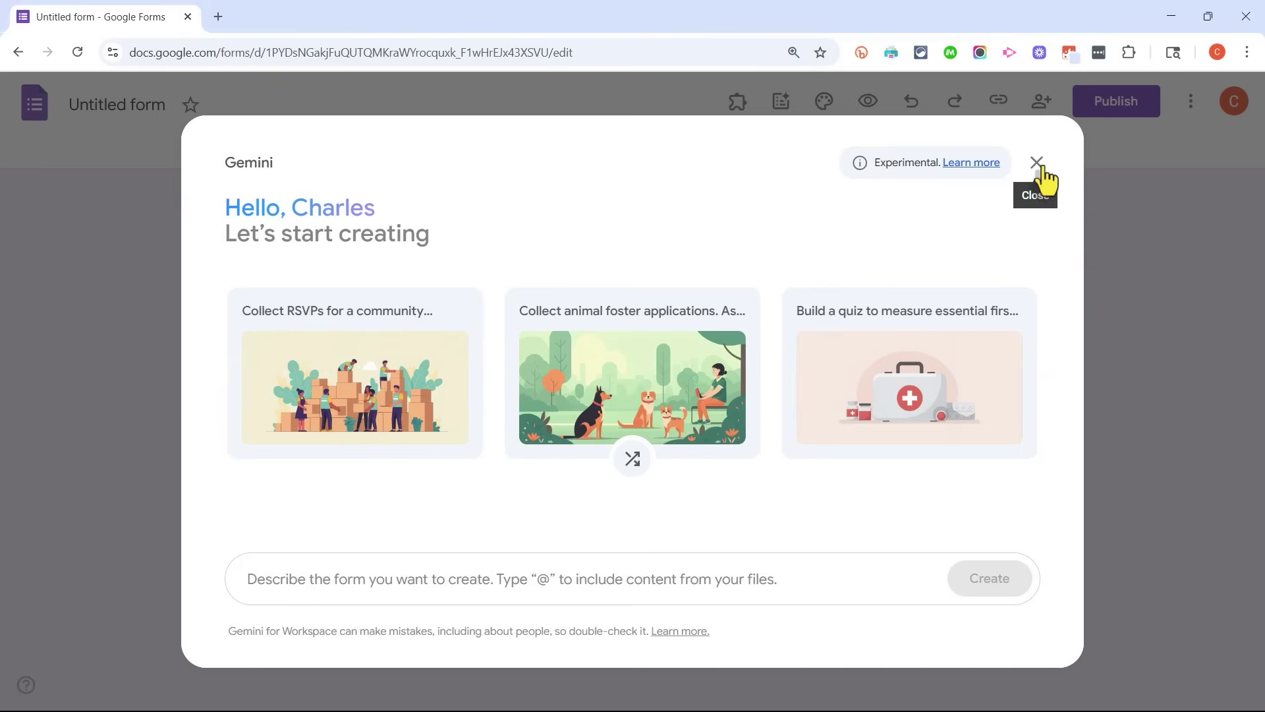
left_click(1036, 173)
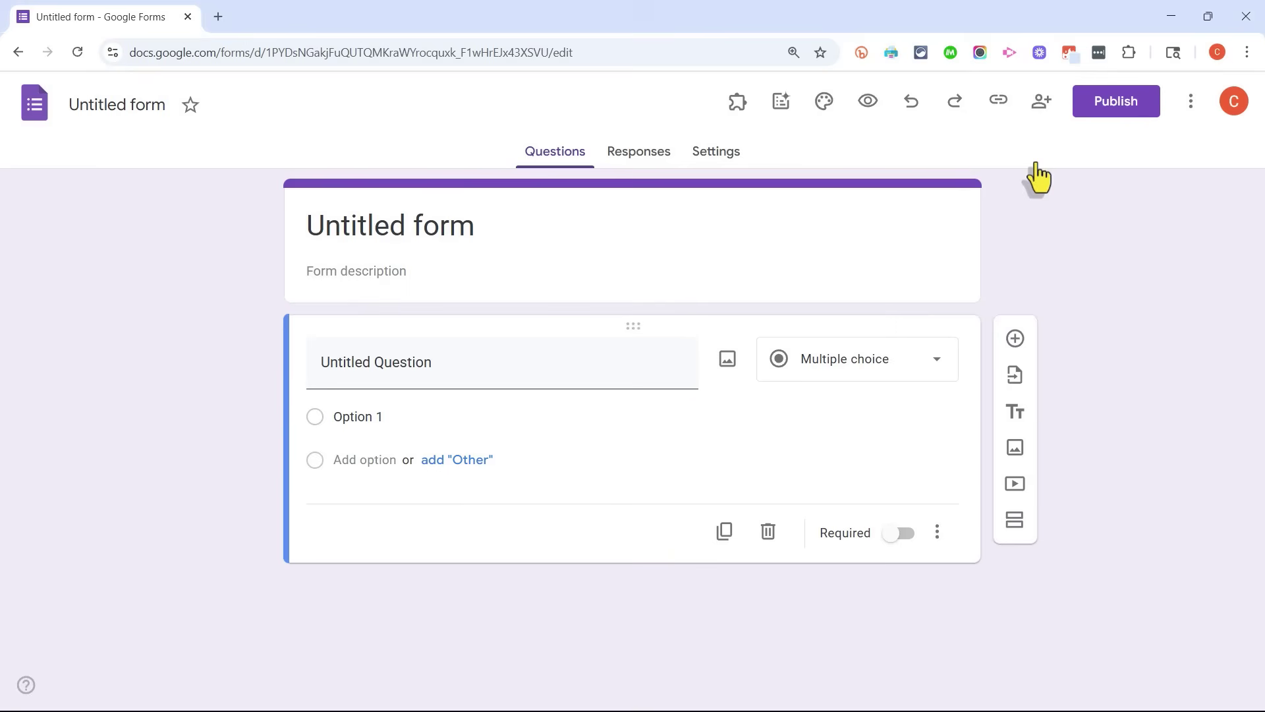
left_click(373, 234)
Title the form 'Day of the Dead escape room' and paste the welcome paragraph as its description
triple_click(373, 234)
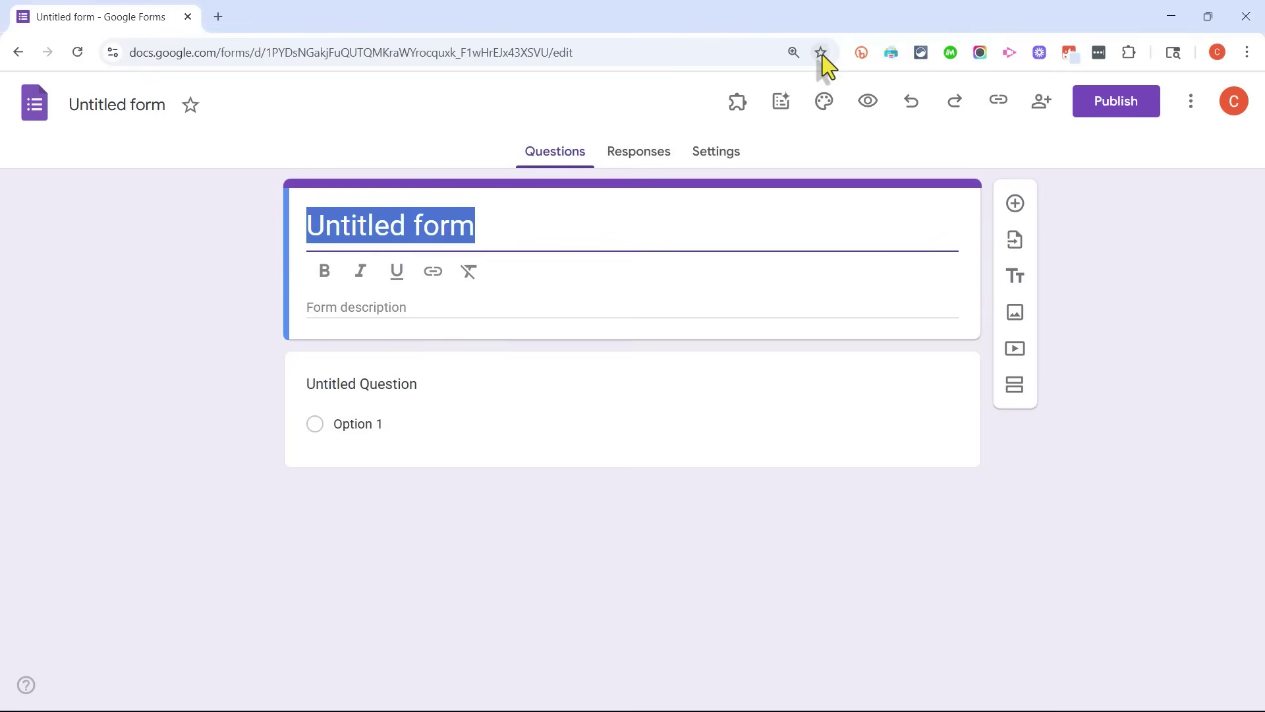
type("Day of the D")
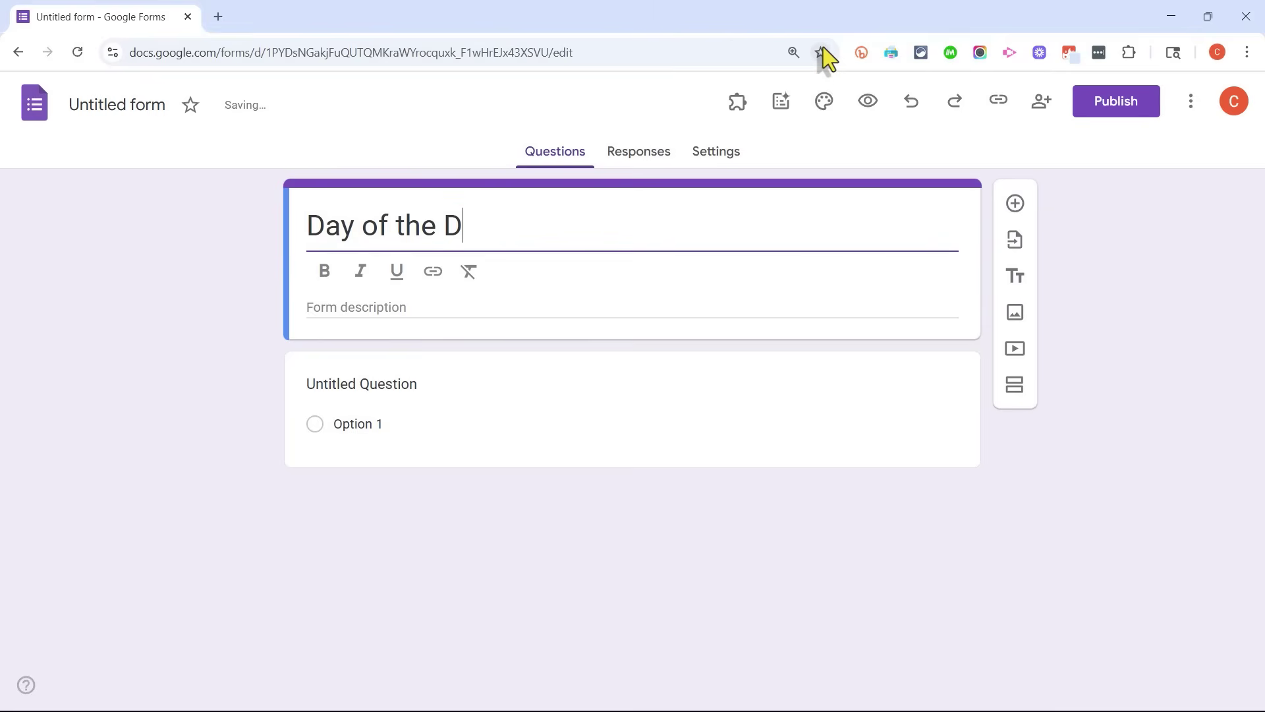
type("ead escape room")
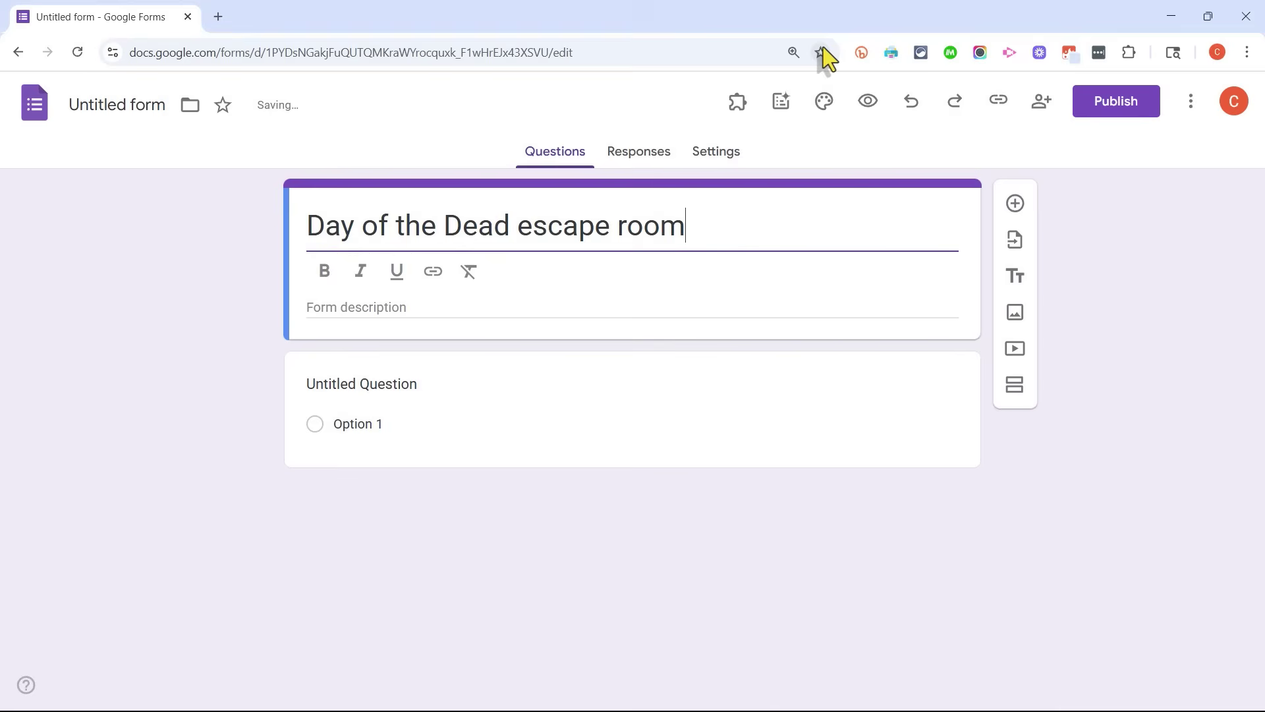
left_click(413, 270)
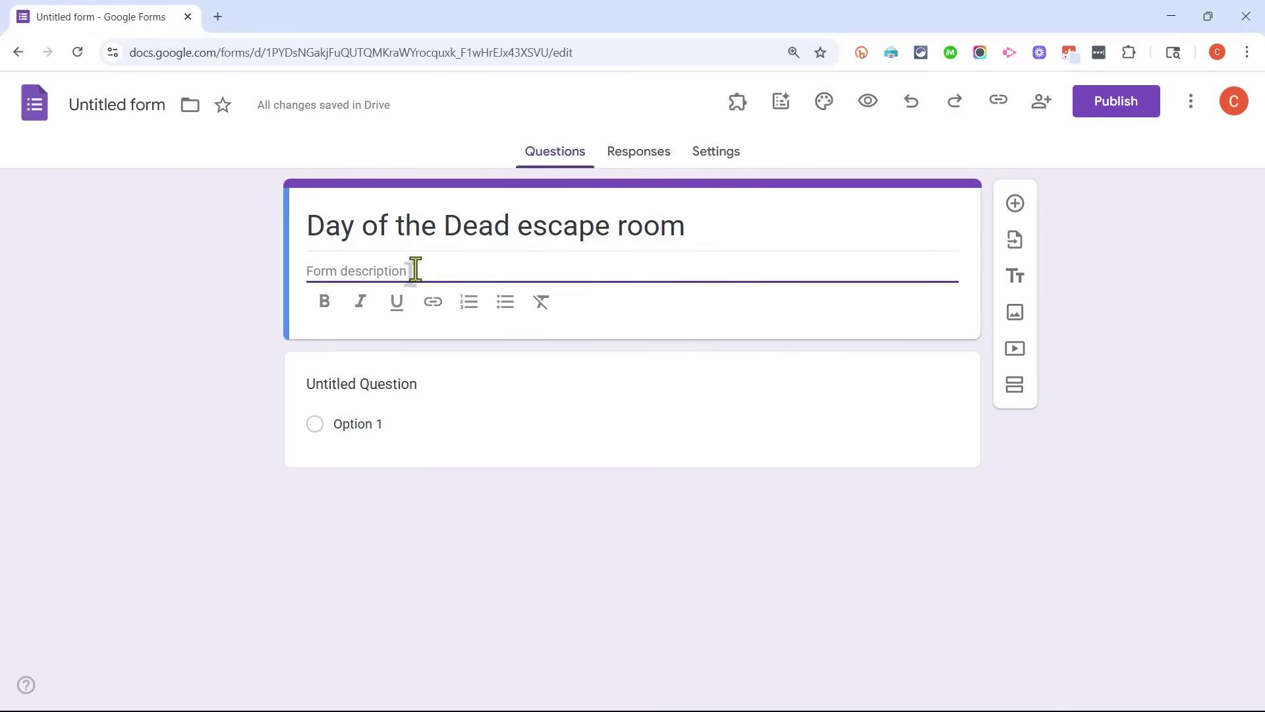
key("ctrl+v")
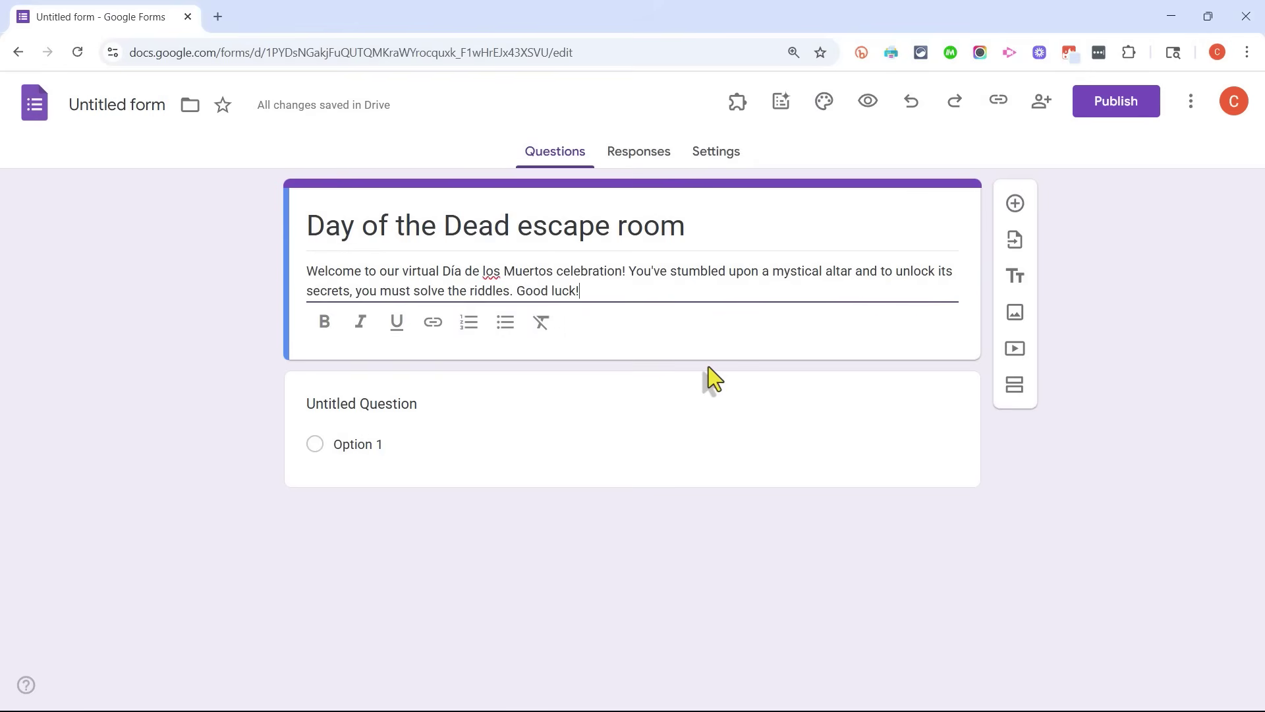
left_click(362, 491)
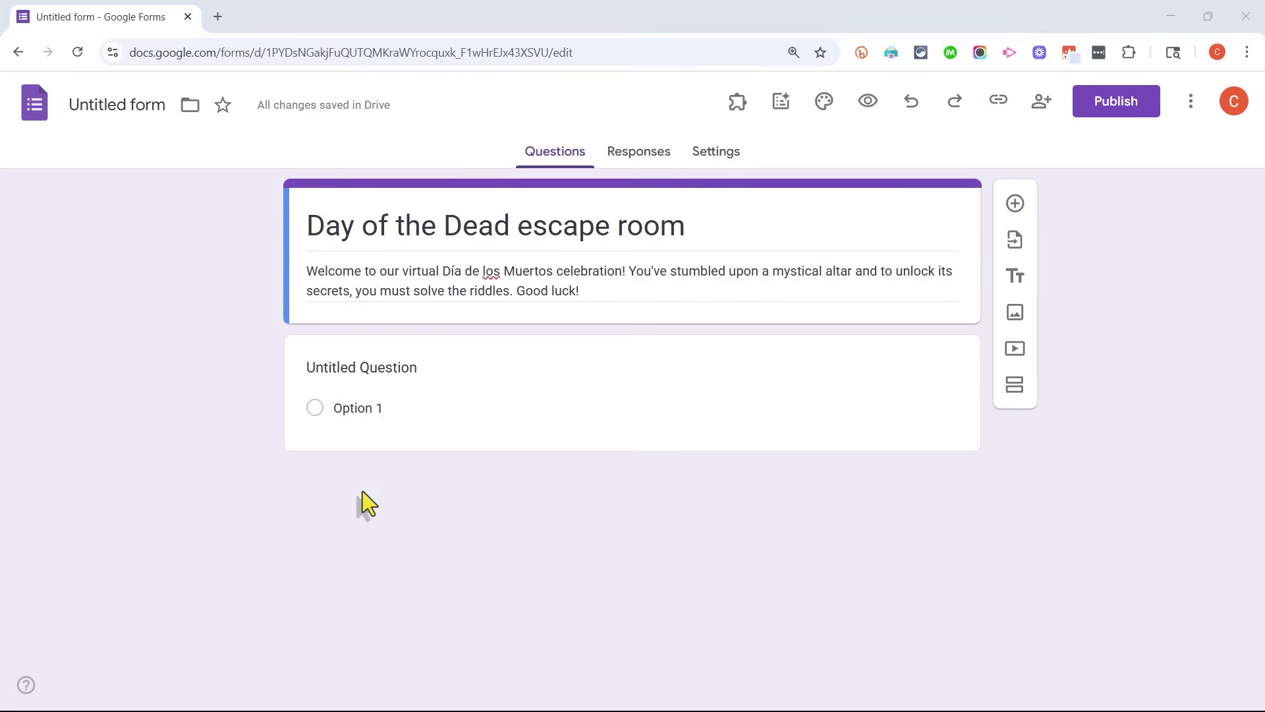
Paste the flower riddle as the first question and add 'next to the altar' after 'note'
left_click(367, 373)
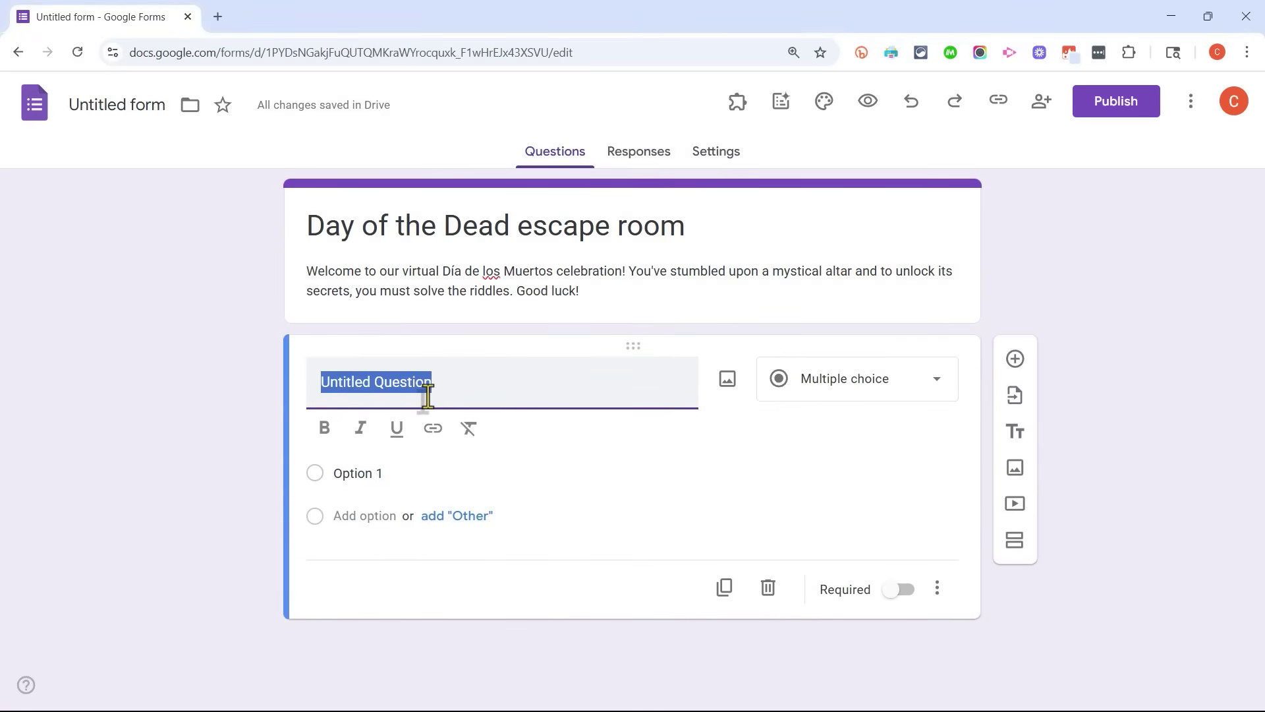
type("You find a note: 'On this day, we remember loved ones who've passed. Find the flower of the dead.' What is the flower traditionally associated with Día de los Muertos? (Type the name of the flower, in English.)")
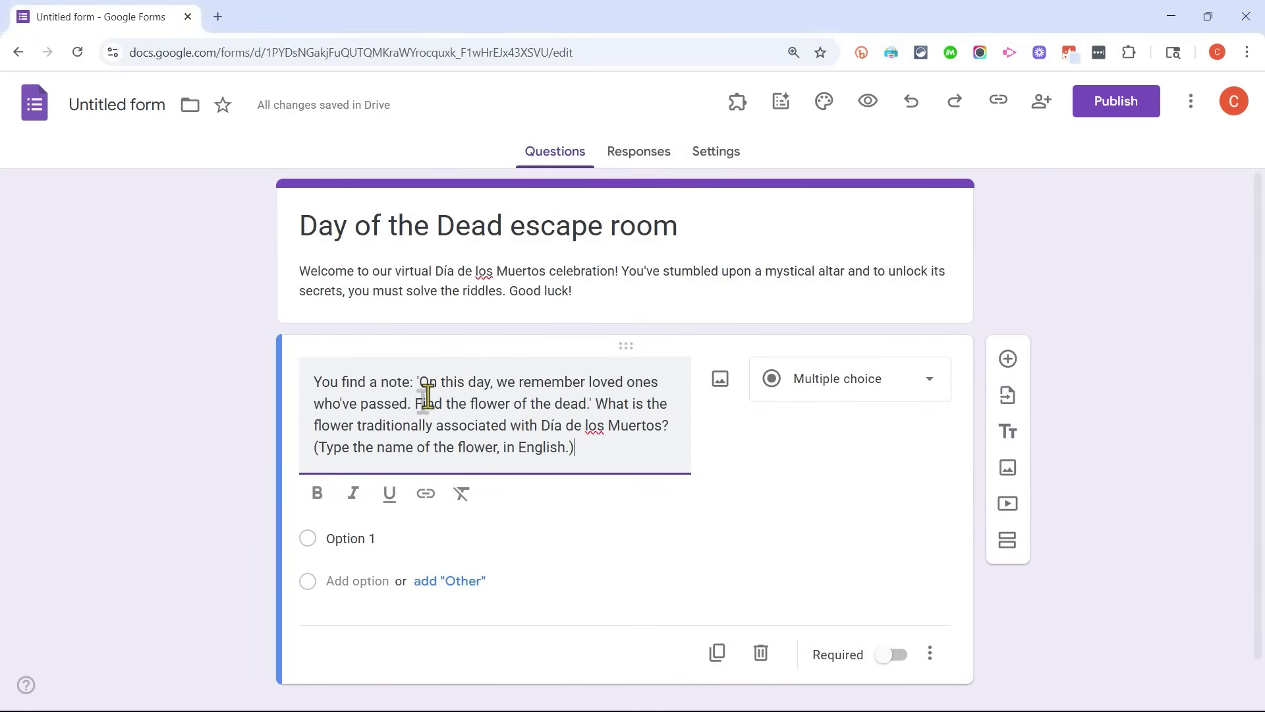
left_click(426, 385)
type("next to the altar")
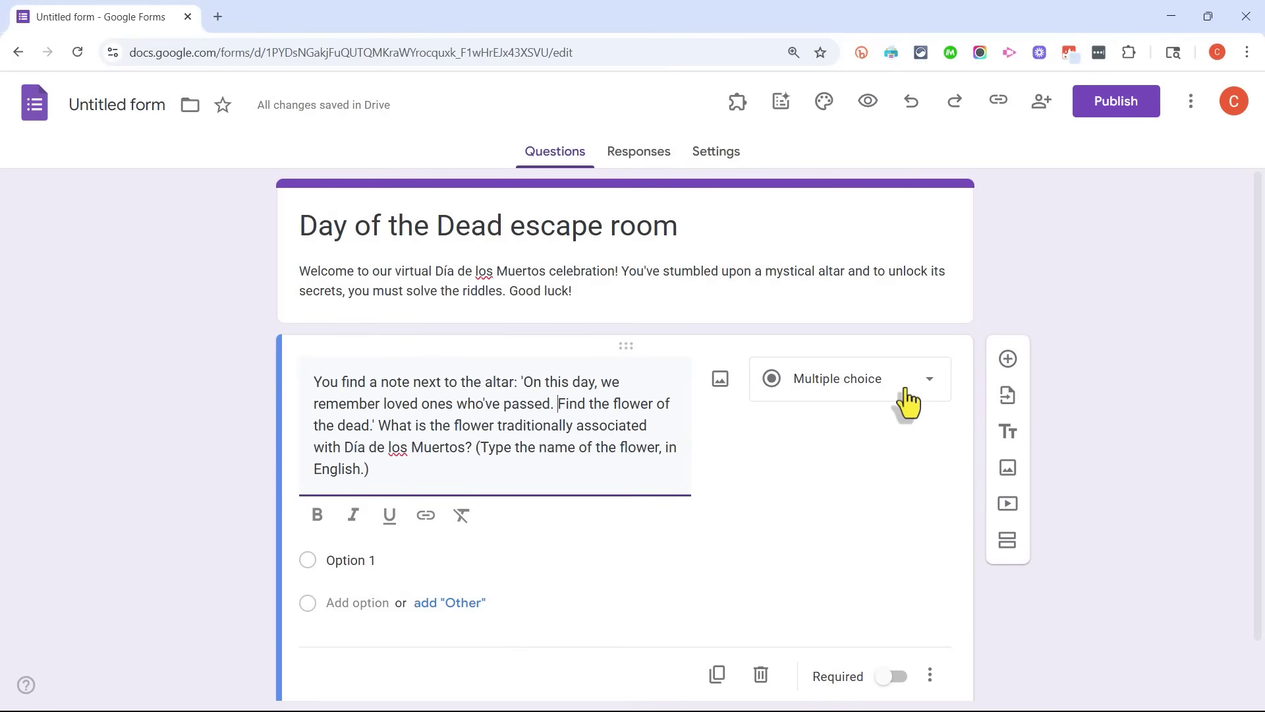
Change the flower riddle into a required Short answer question
left_click(877, 395)
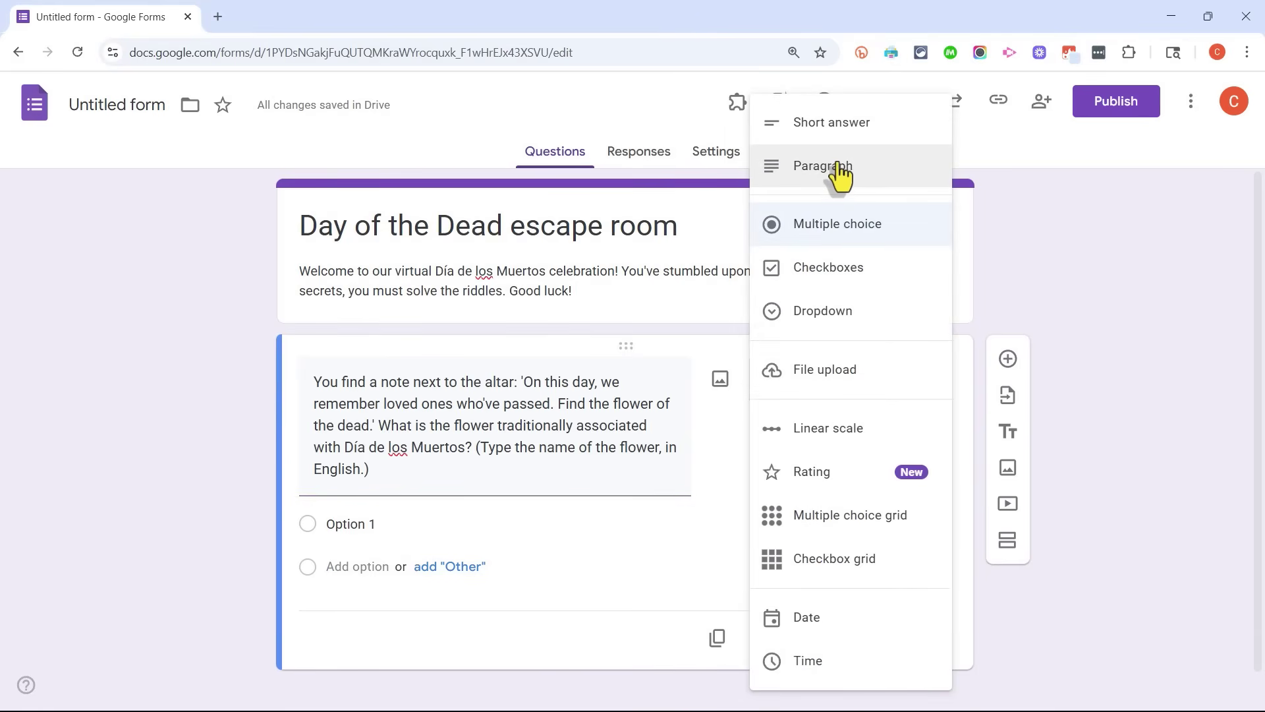
left_click(846, 125)
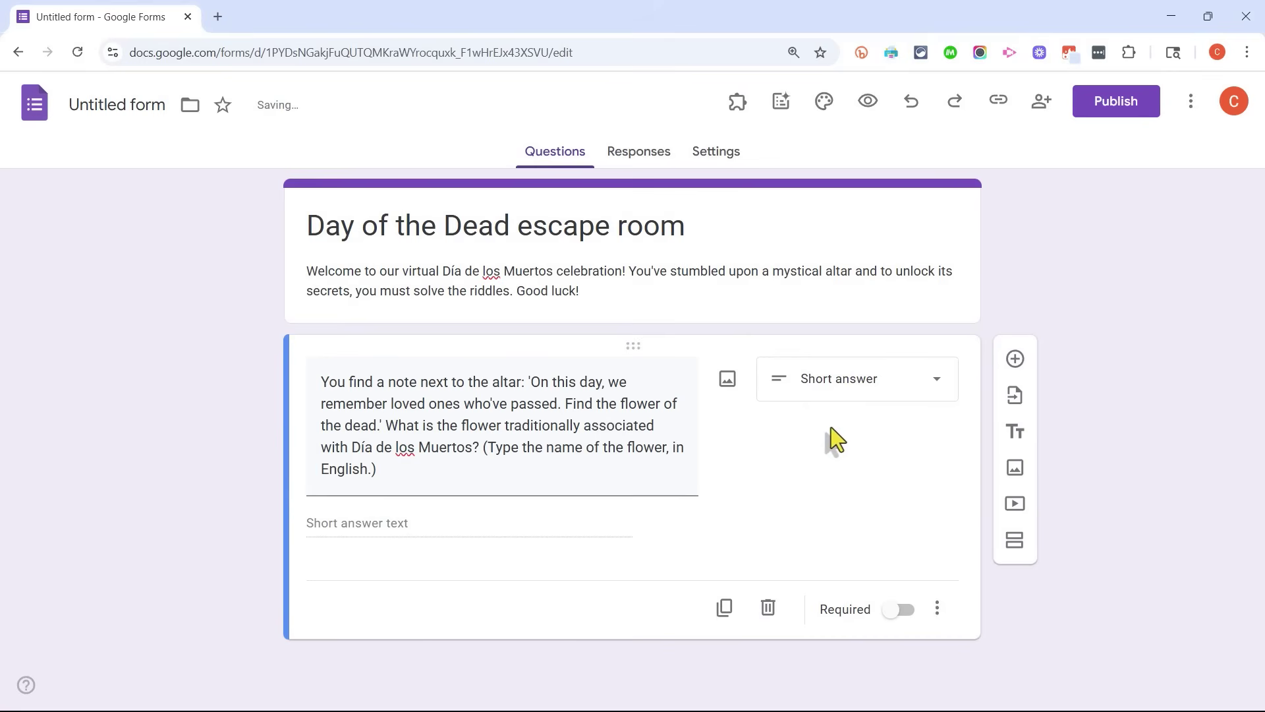
left_click(896, 613)
left_click(937, 609)
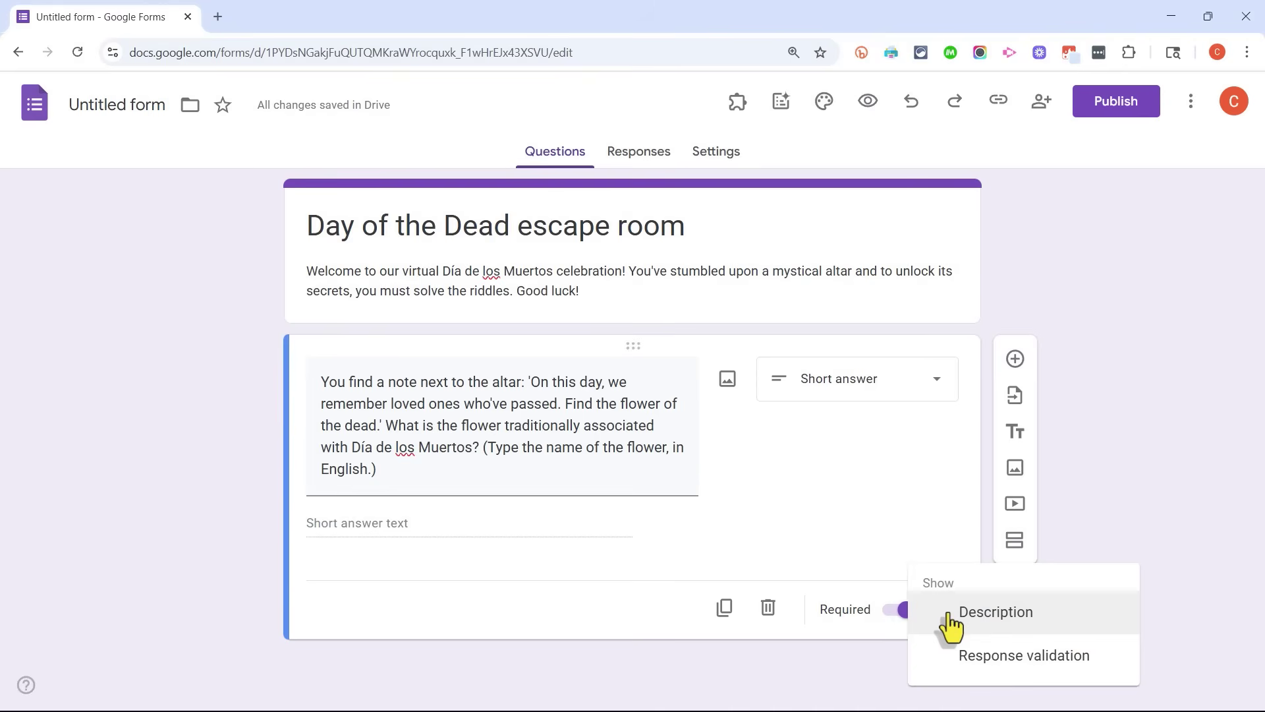
left_click(900, 535)
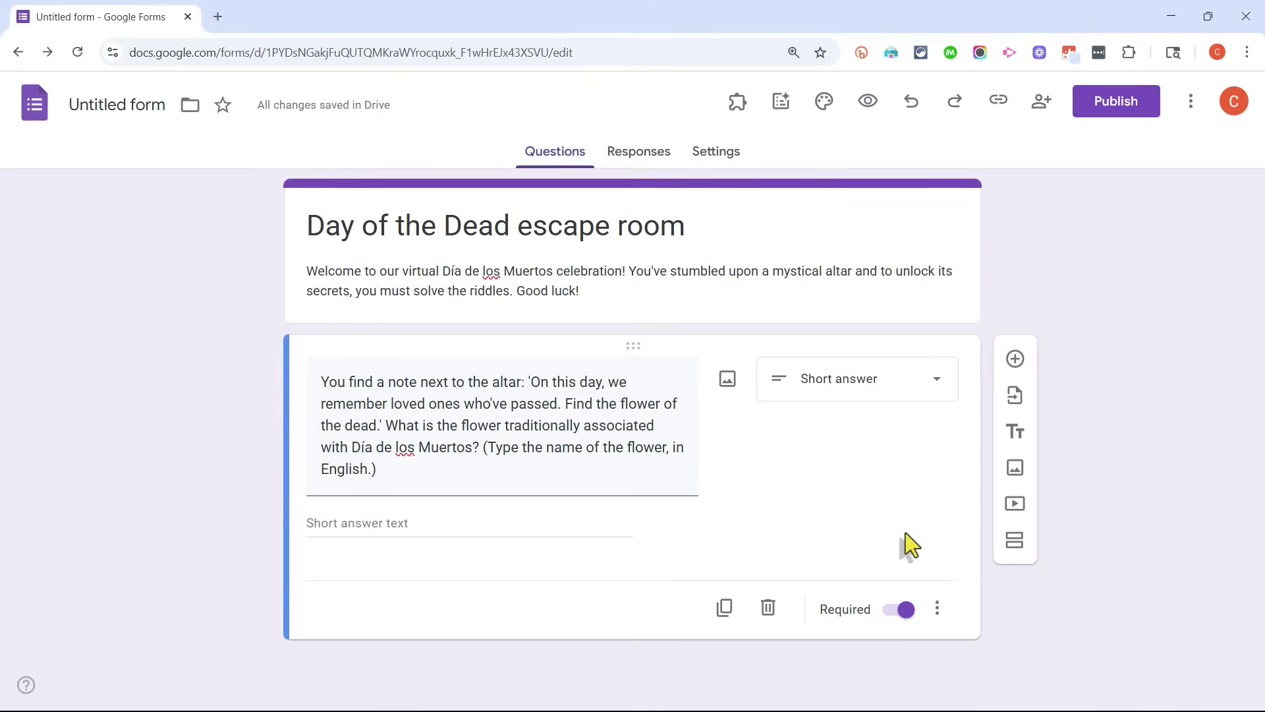
Add Text > Contains 'marigold' response validation to the flower riddle
left_click(949, 623)
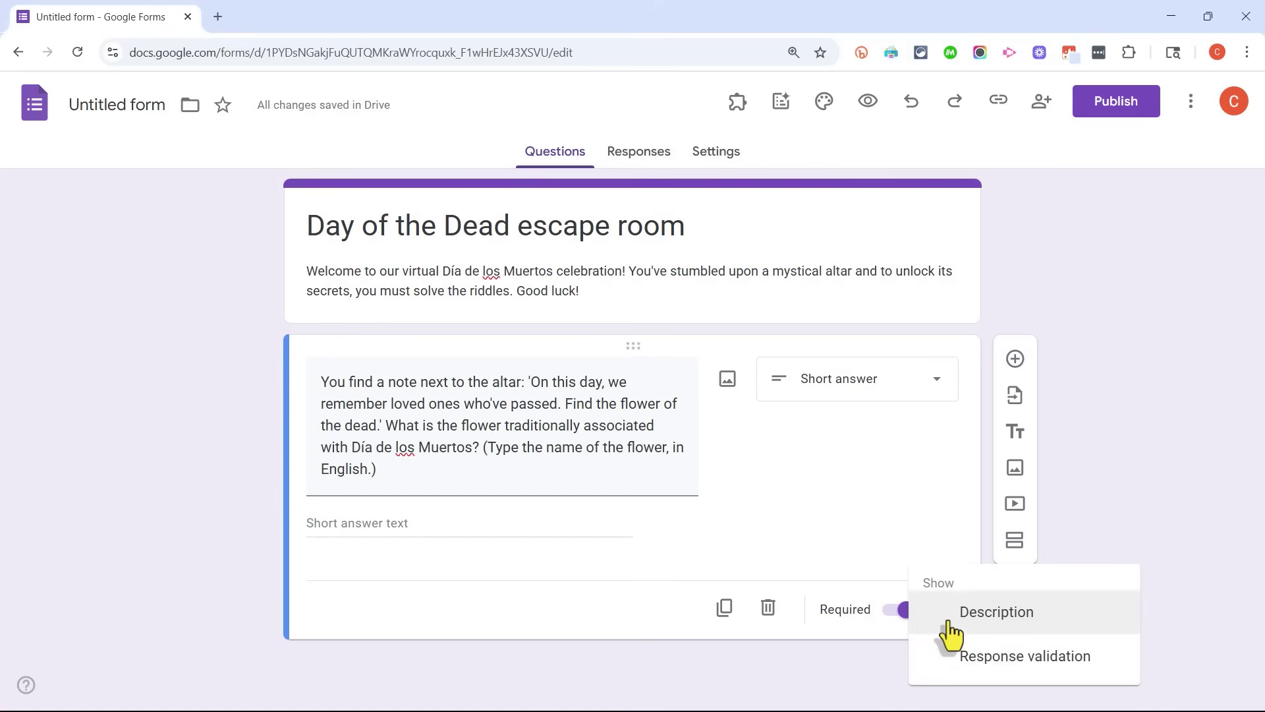
left_click(1049, 659)
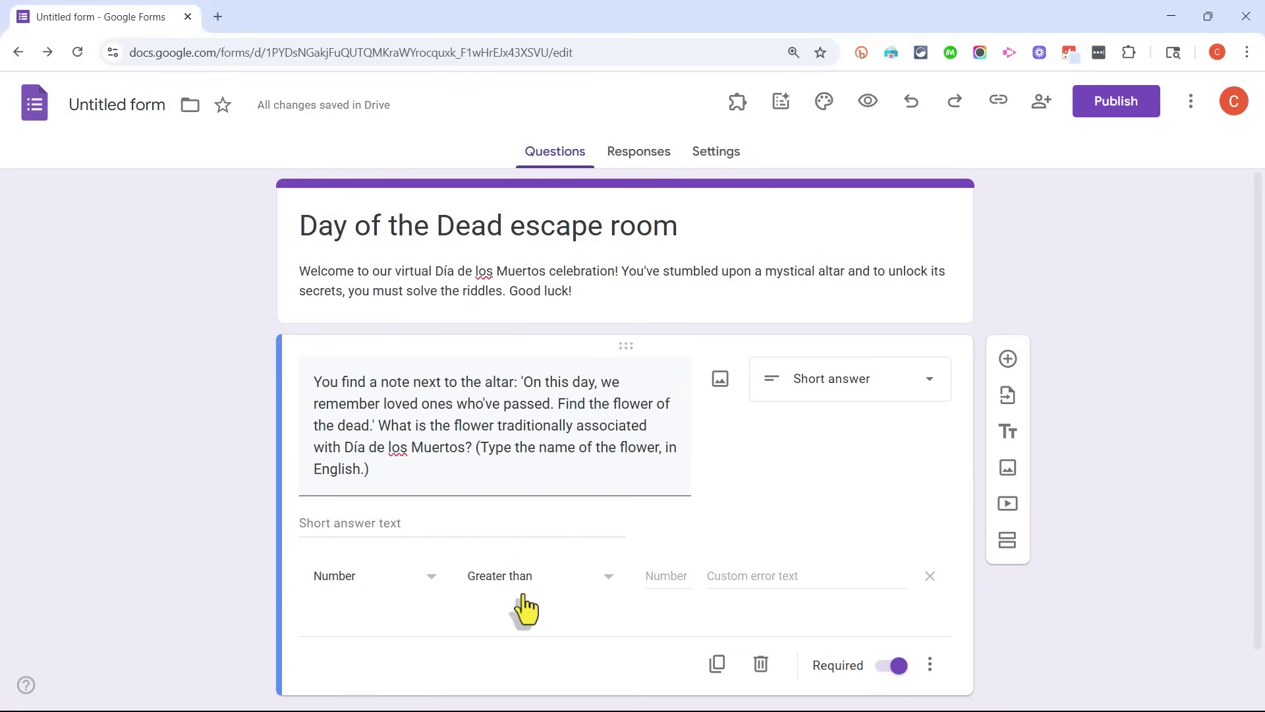
left_click(367, 584)
left_click(343, 589)
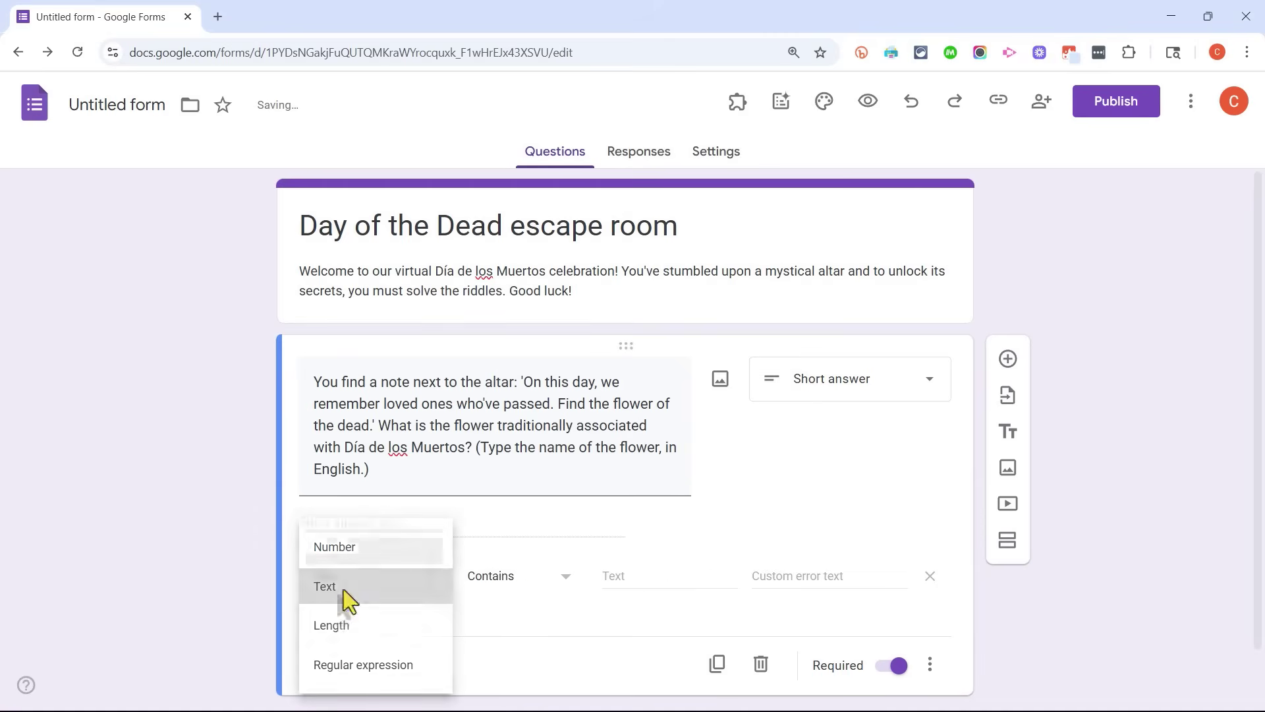
left_click(518, 591)
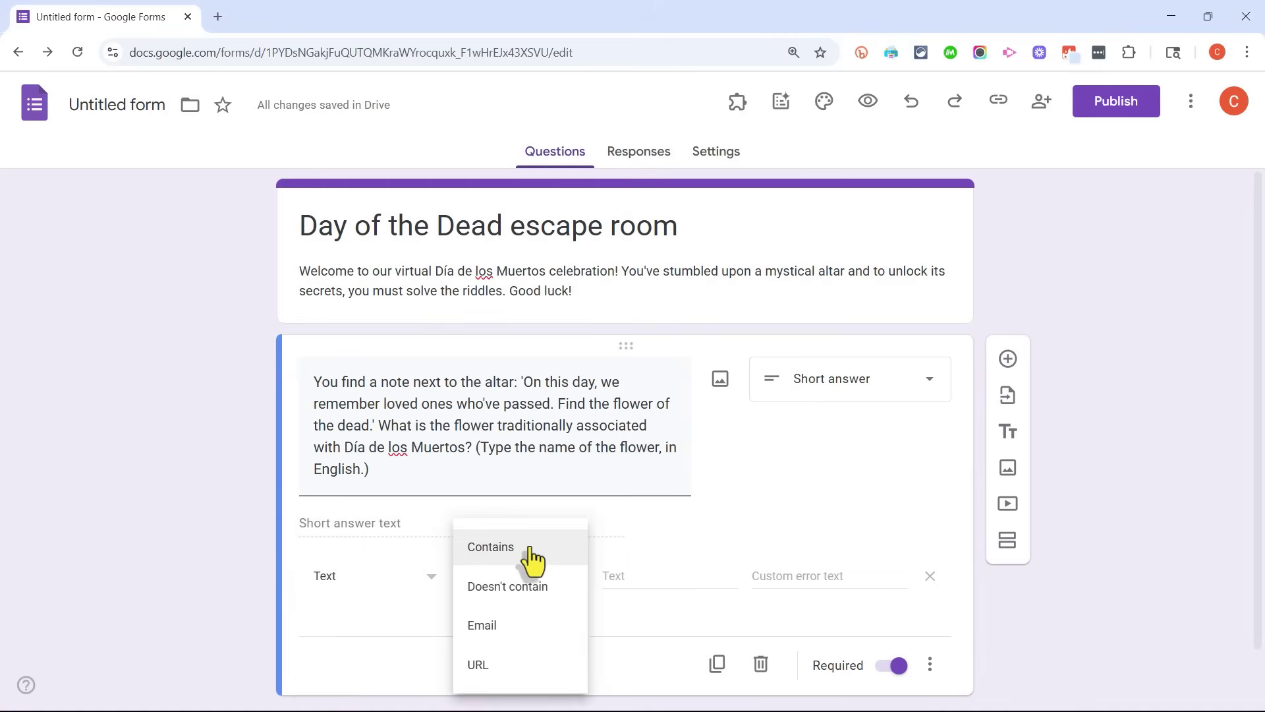
left_click(530, 550)
type("marggold")
Set the validation error message to 'Try again!'
scroll(784, 543, "down", 1)
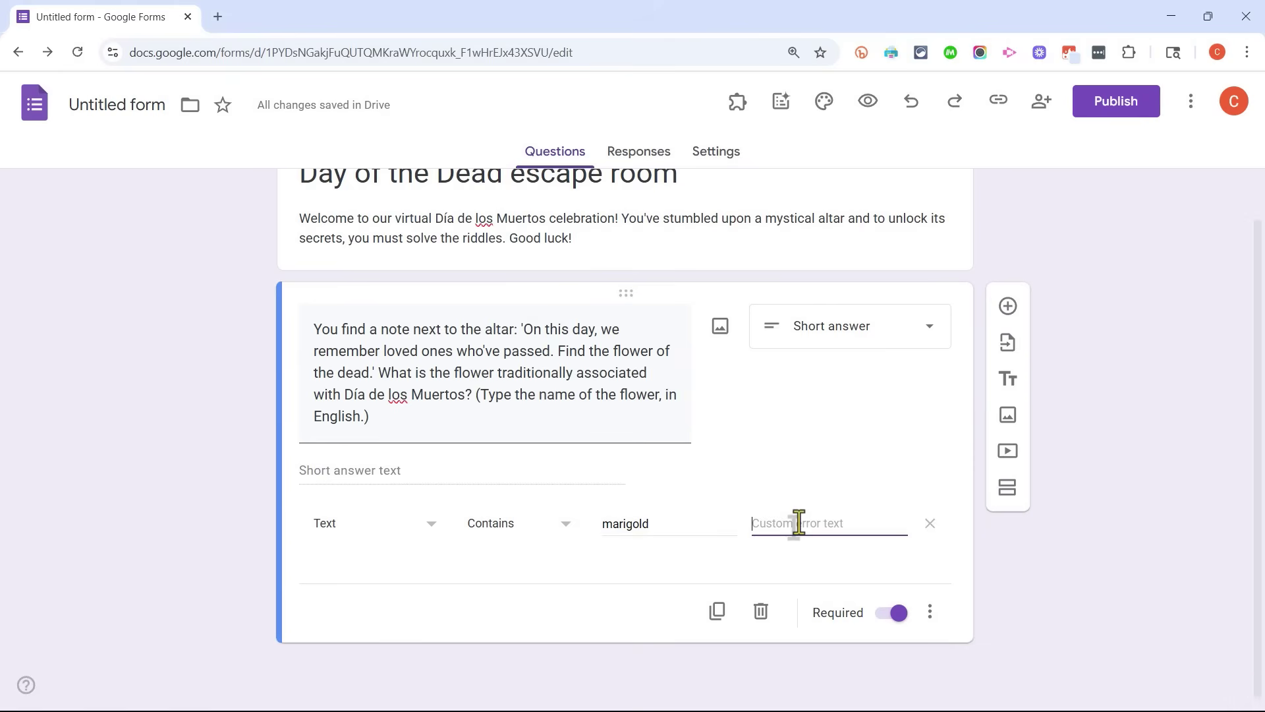
type("Try again!")
scroll(1076, 373, "up", 2)
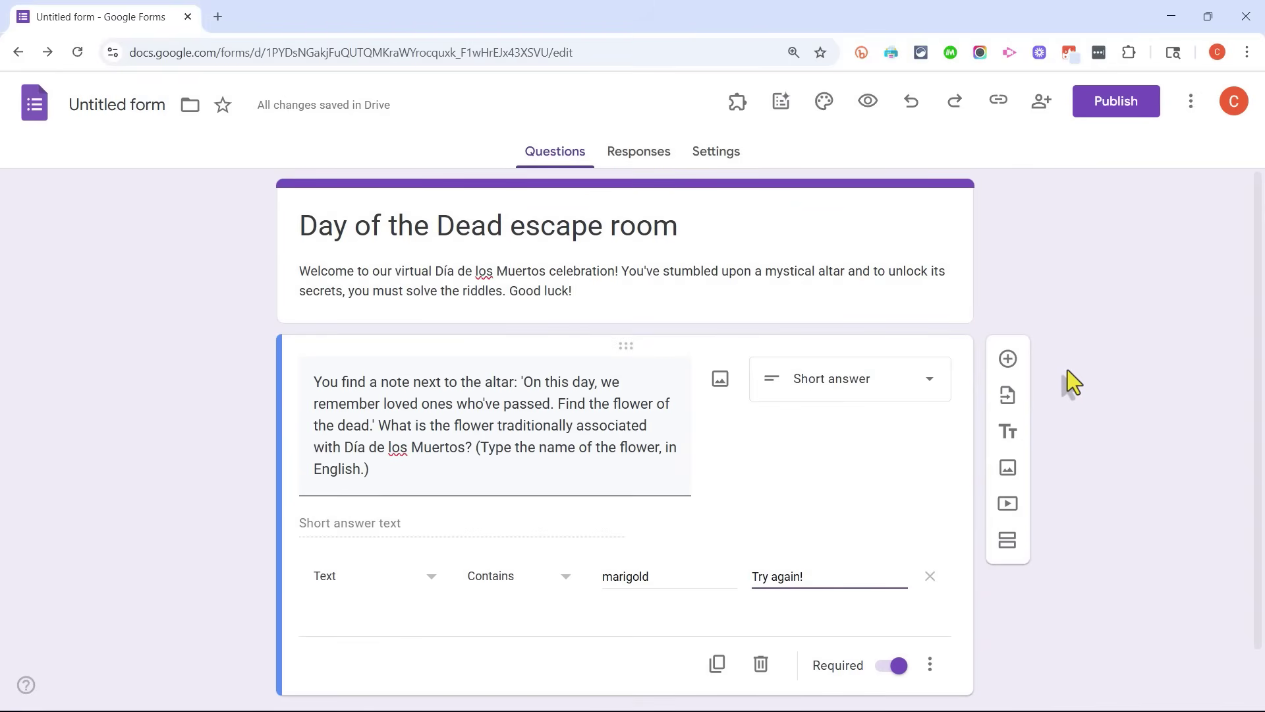
scroll(817, 600, "down", 2)
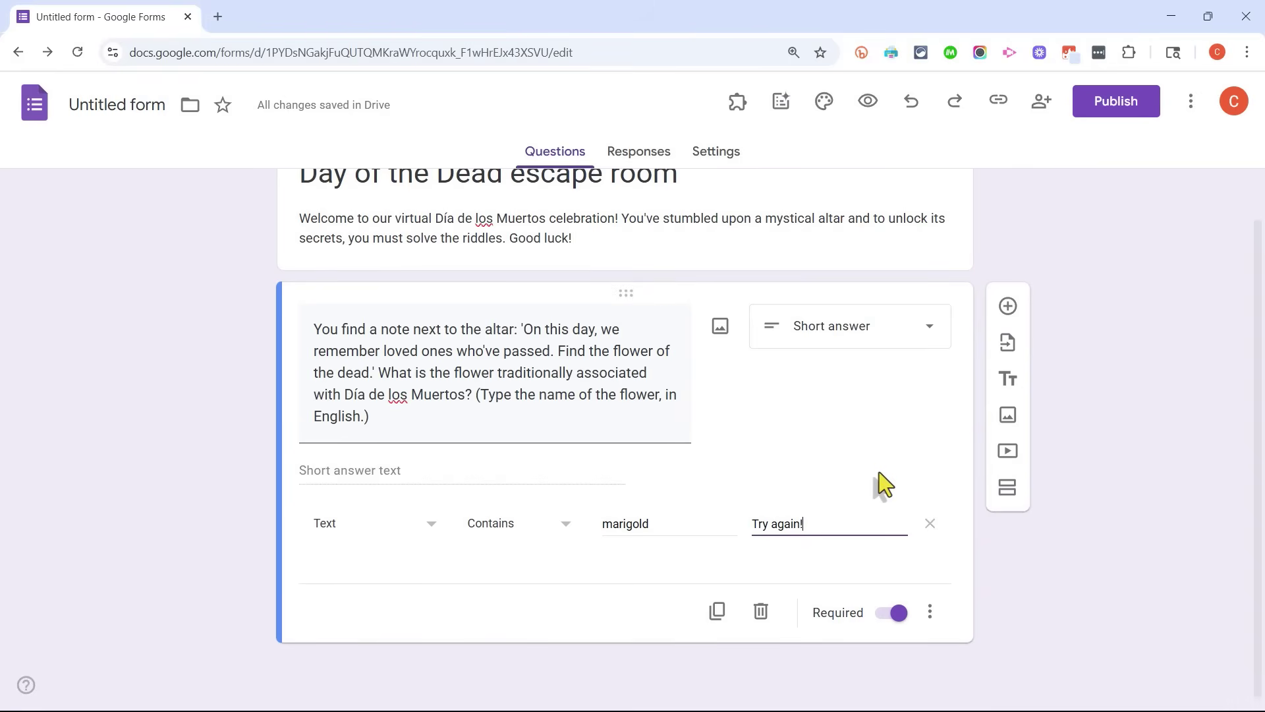
scroll(987, 483, "up", 2)
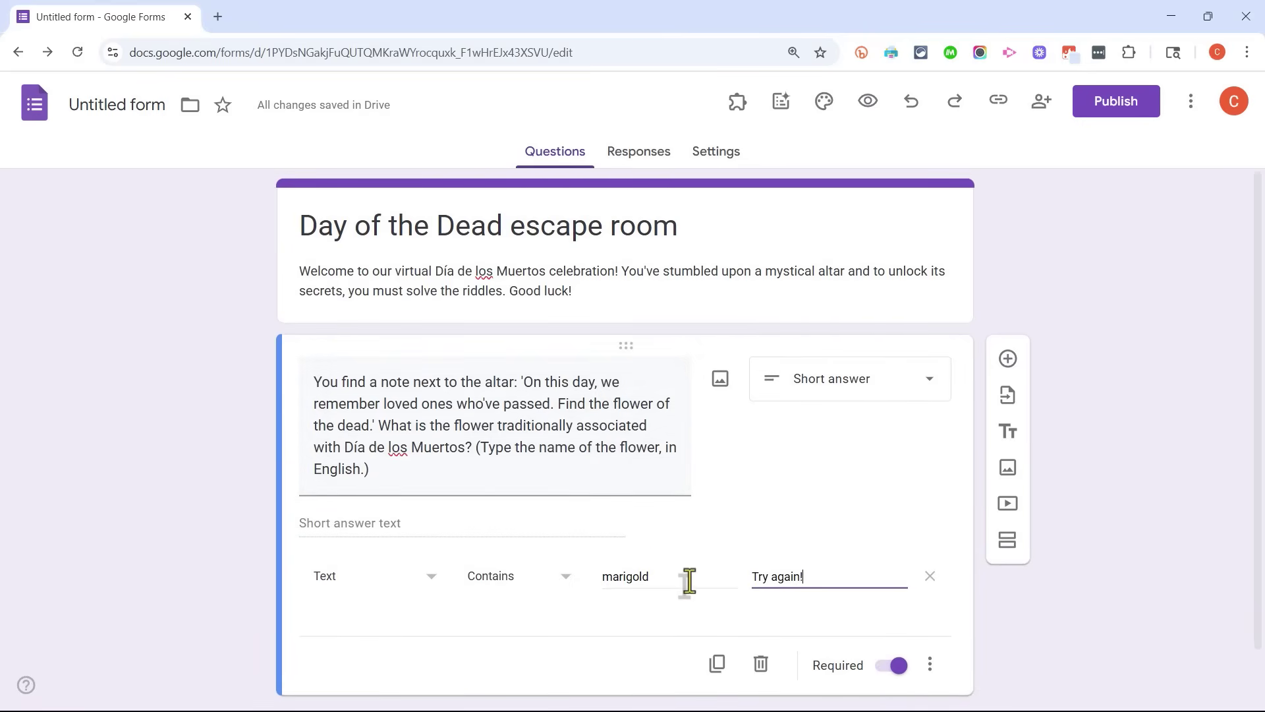
scroll(689, 576, "down", 2)
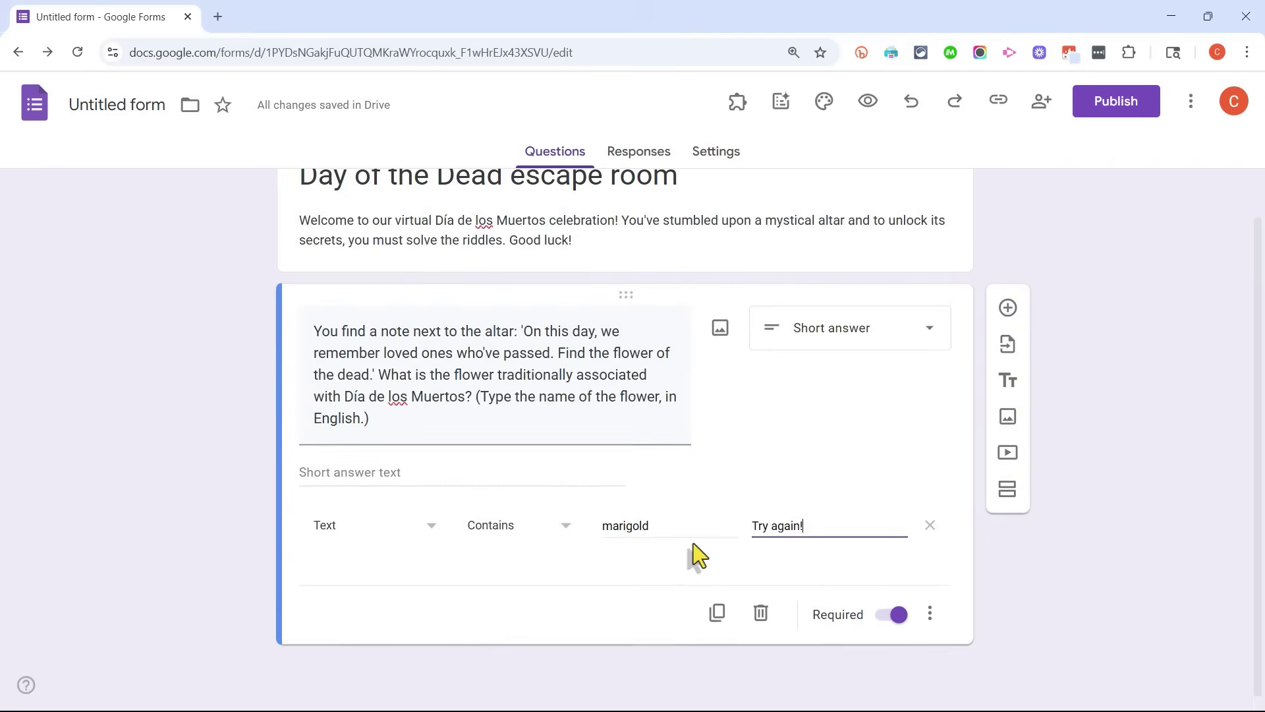
scroll(699, 557, "up", 1)
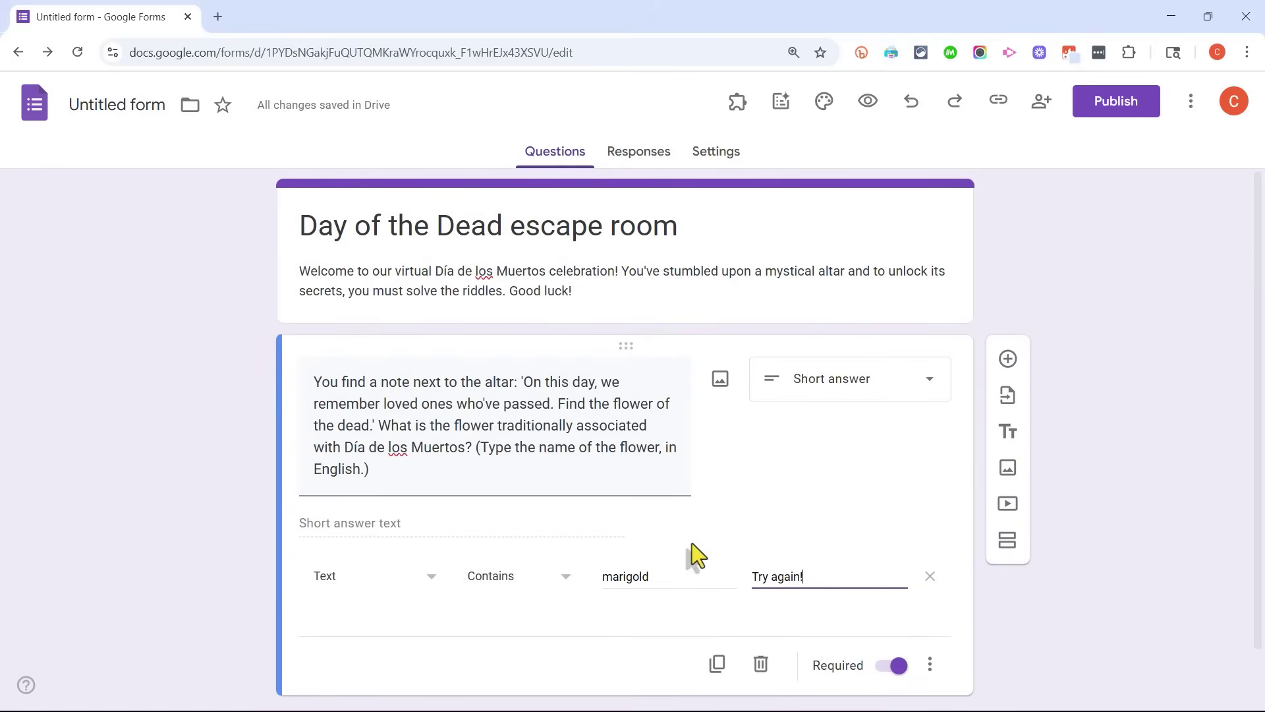
Add a new section, keeping section 1 continuing to the next section
left_click(1007, 540)
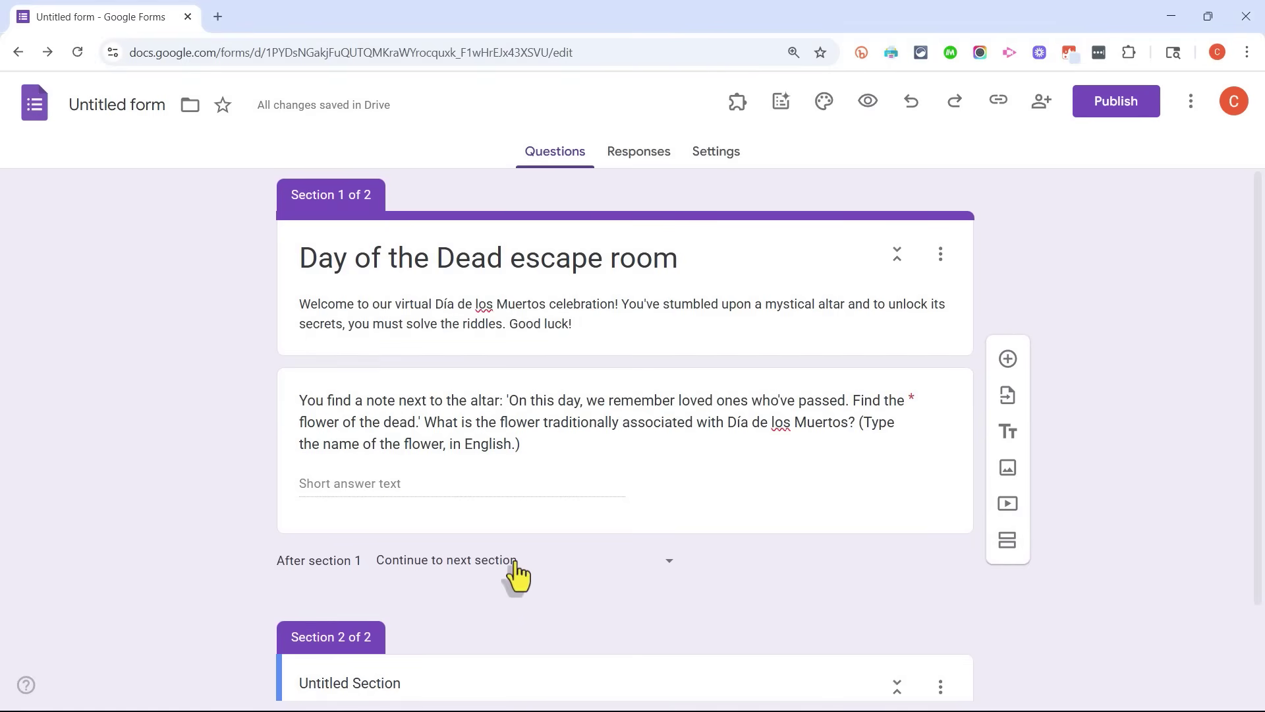
left_click(542, 561)
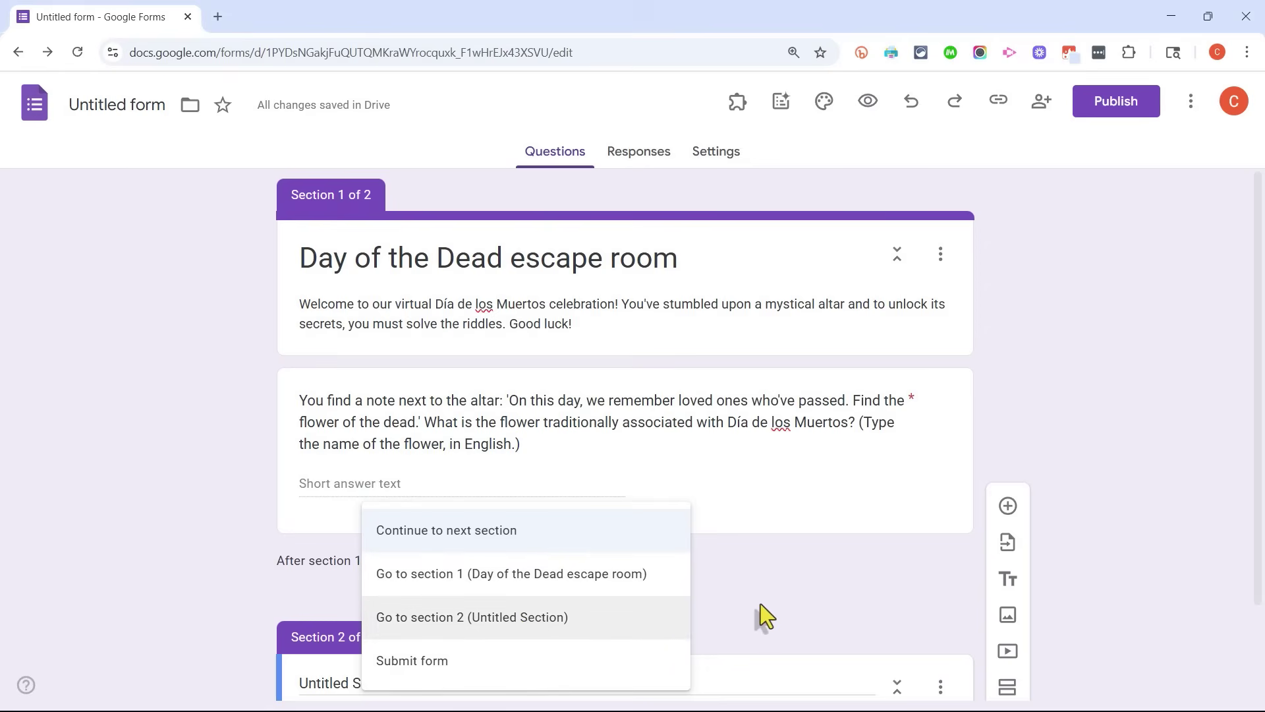
left_click(734, 595)
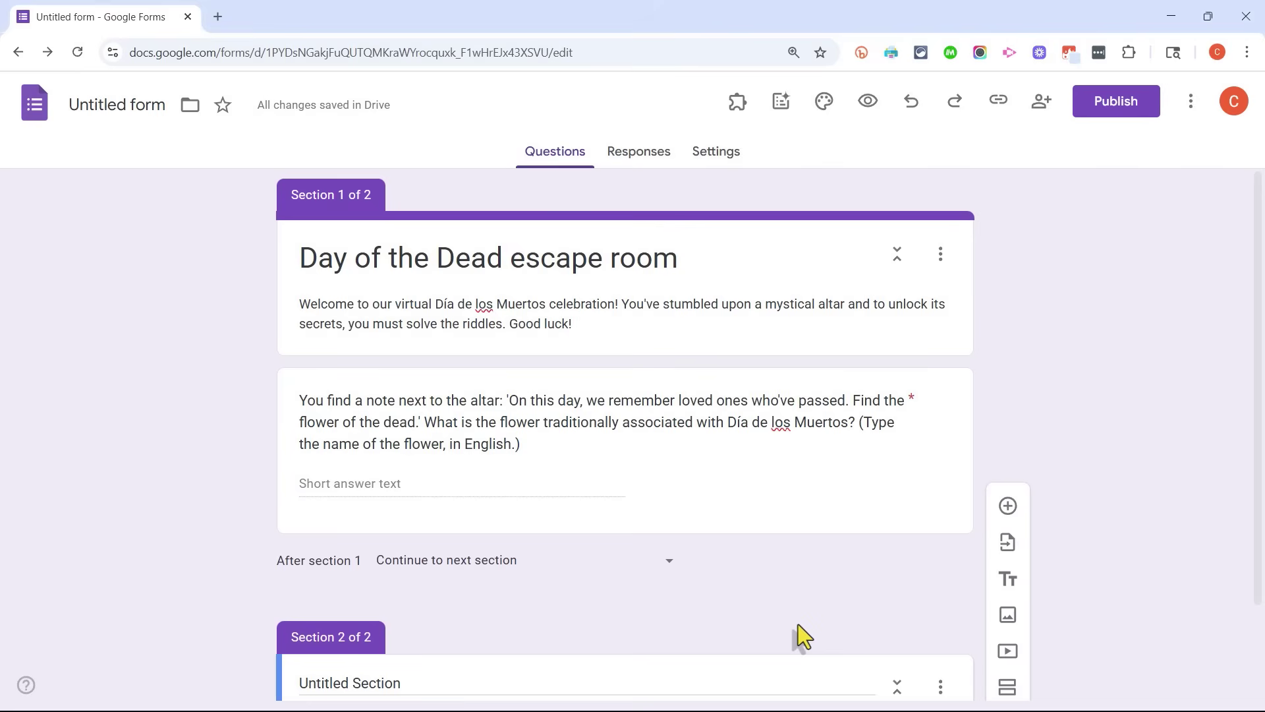
scroll(799, 623, "down", 1)
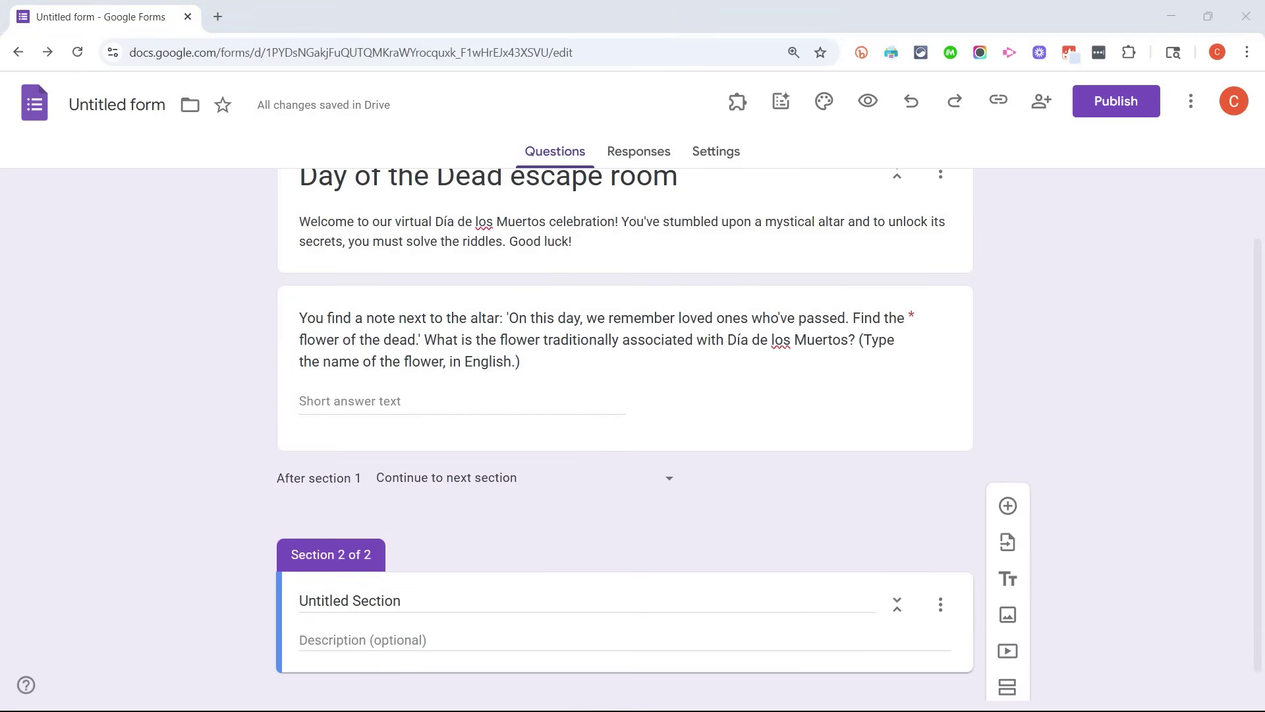
scroll(942, 517, "down", 1)
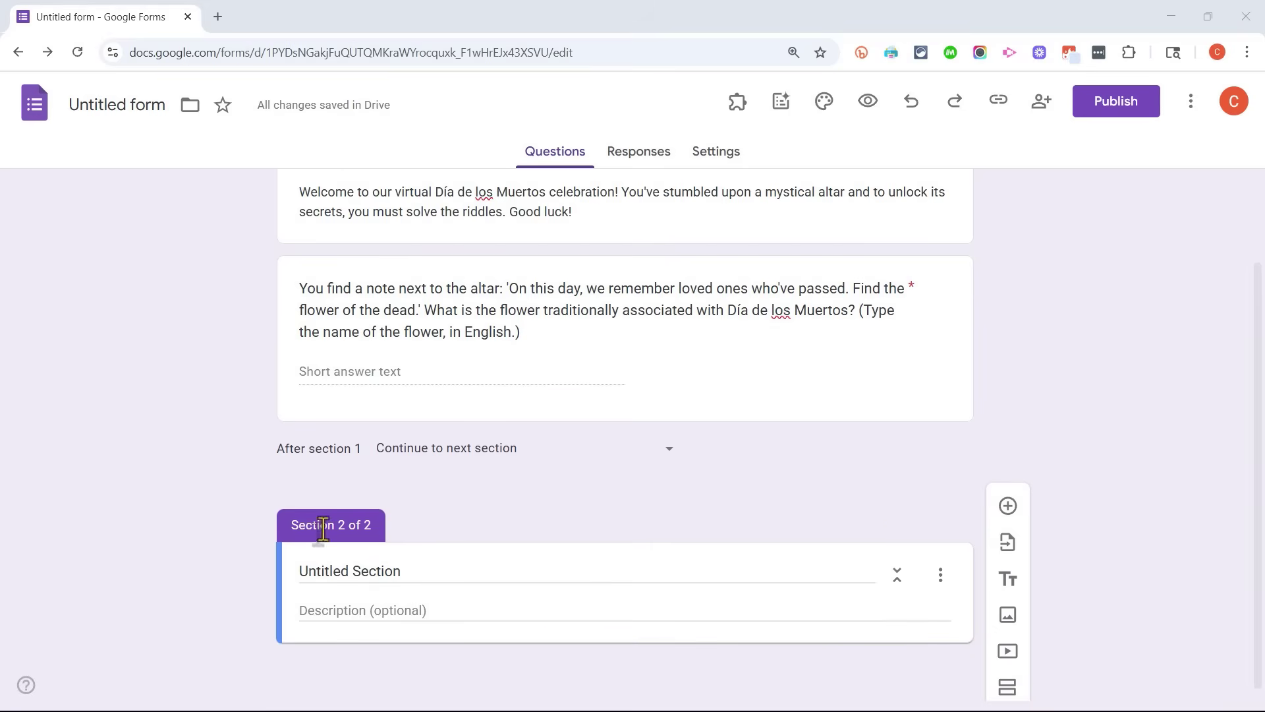
Title the new section 'Part 2' and paste the marigold congratulations description
left_click(329, 571)
left_click_drag(409, 571, 276, 567)
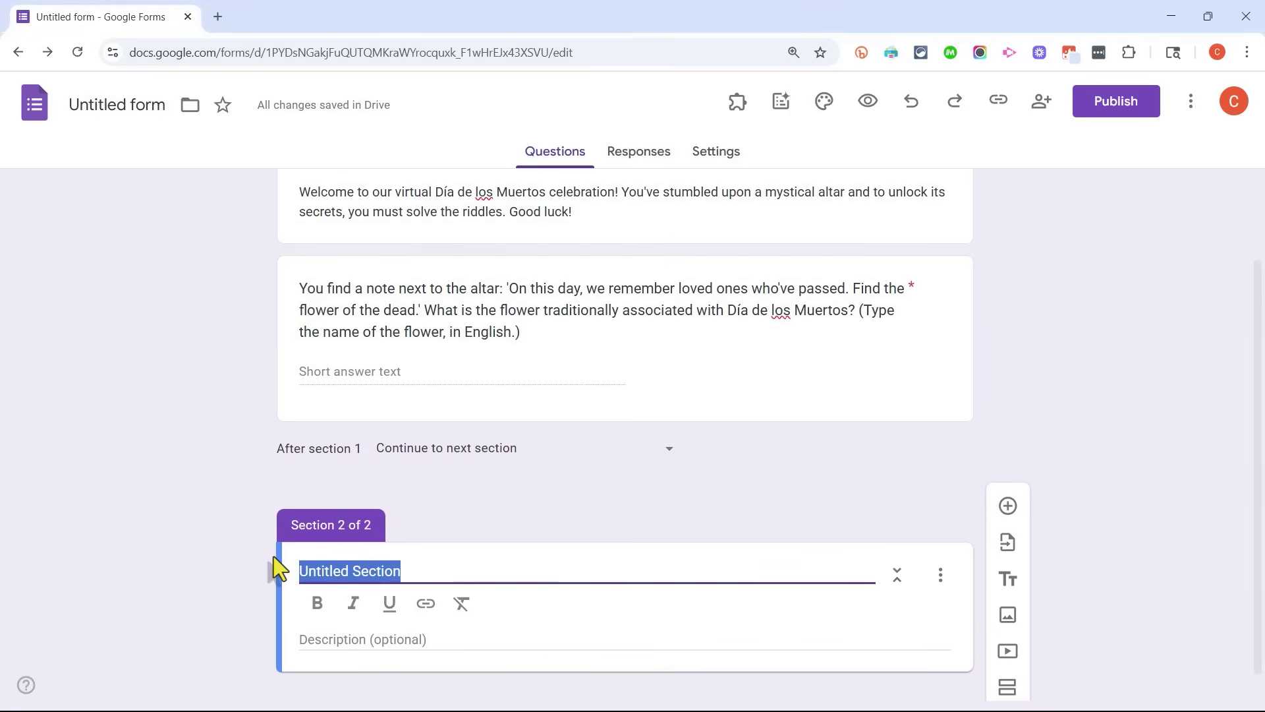
type("Part 2")
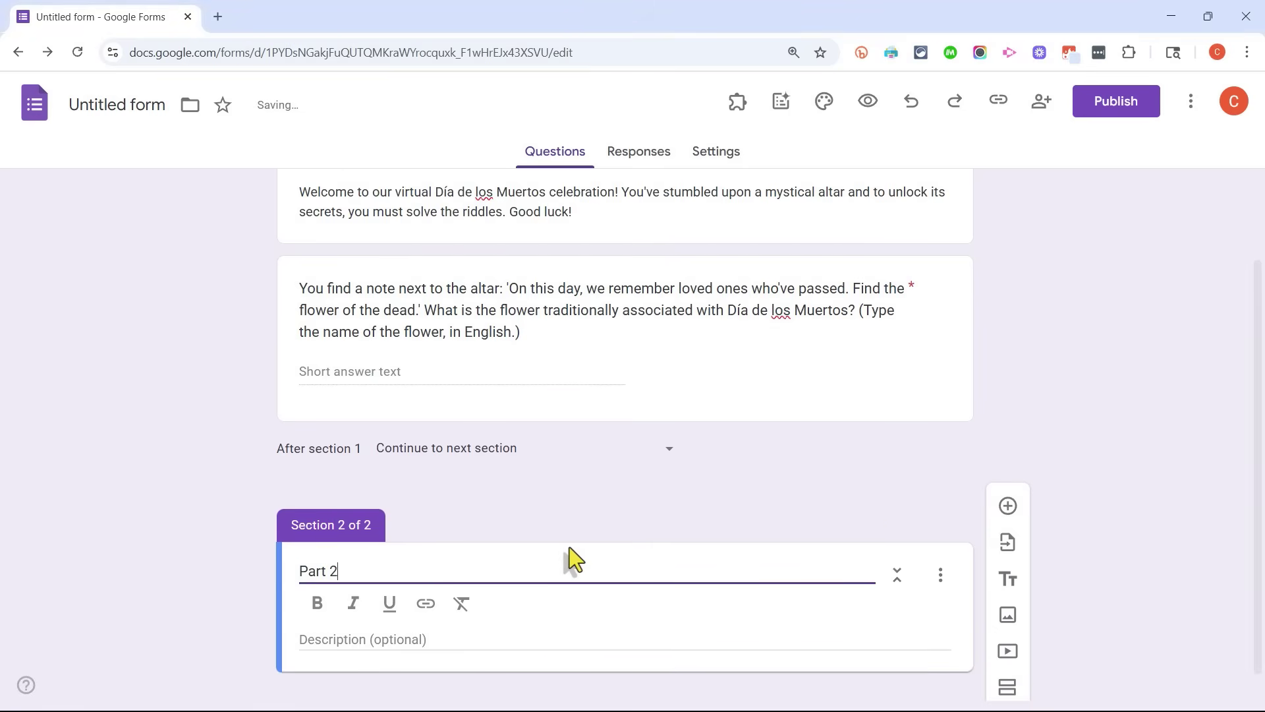
scroll(562, 551, "down", 1)
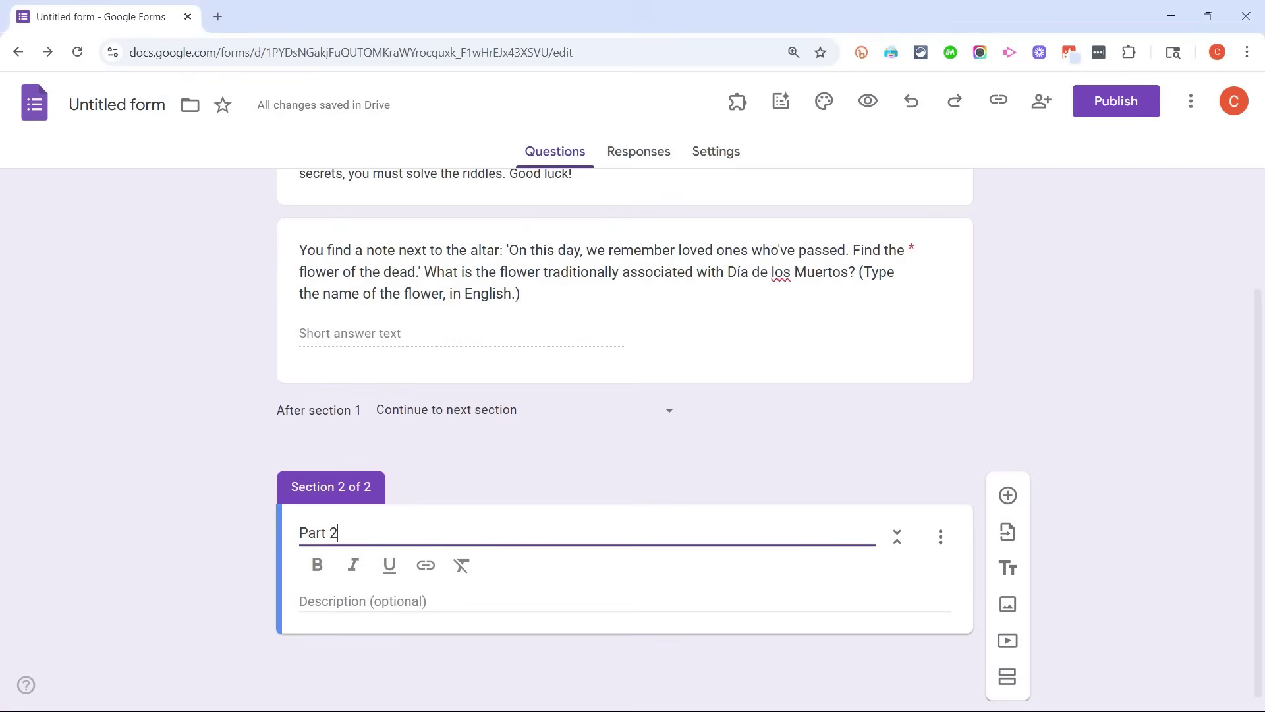
left_click(388, 573)
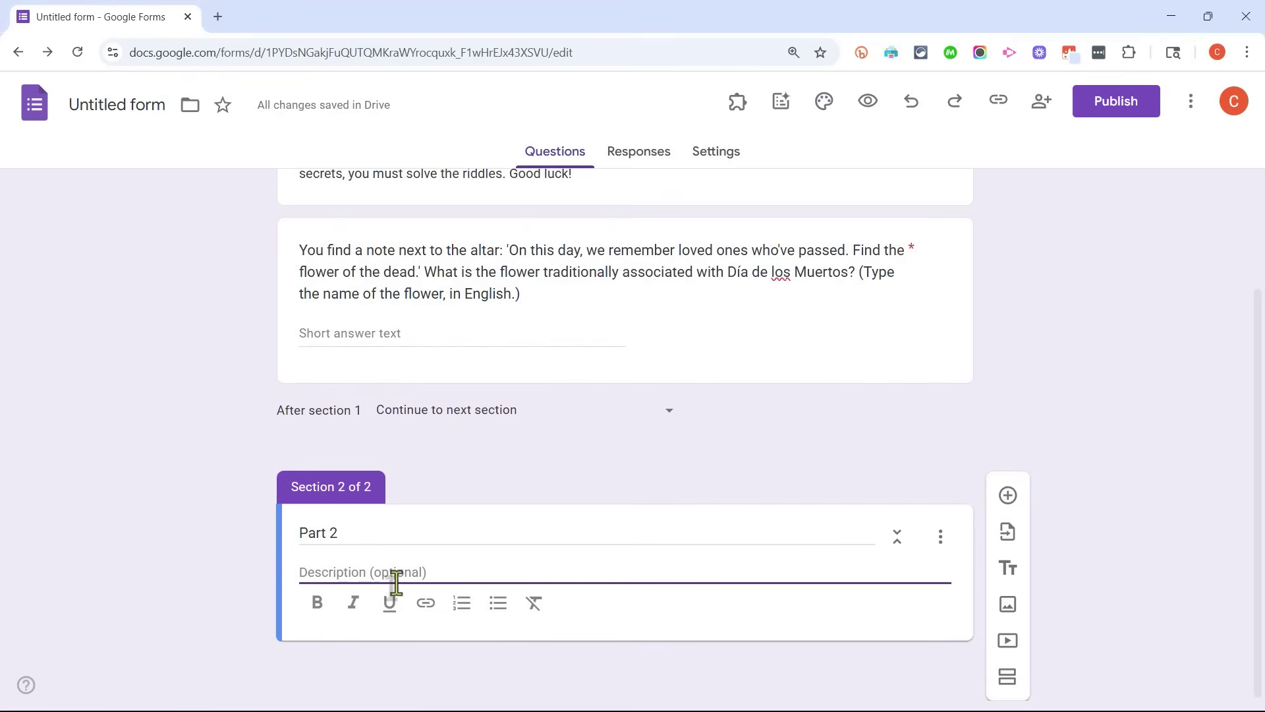
type("You found the marigold! Great work! Now, what's that thing on the altar?")
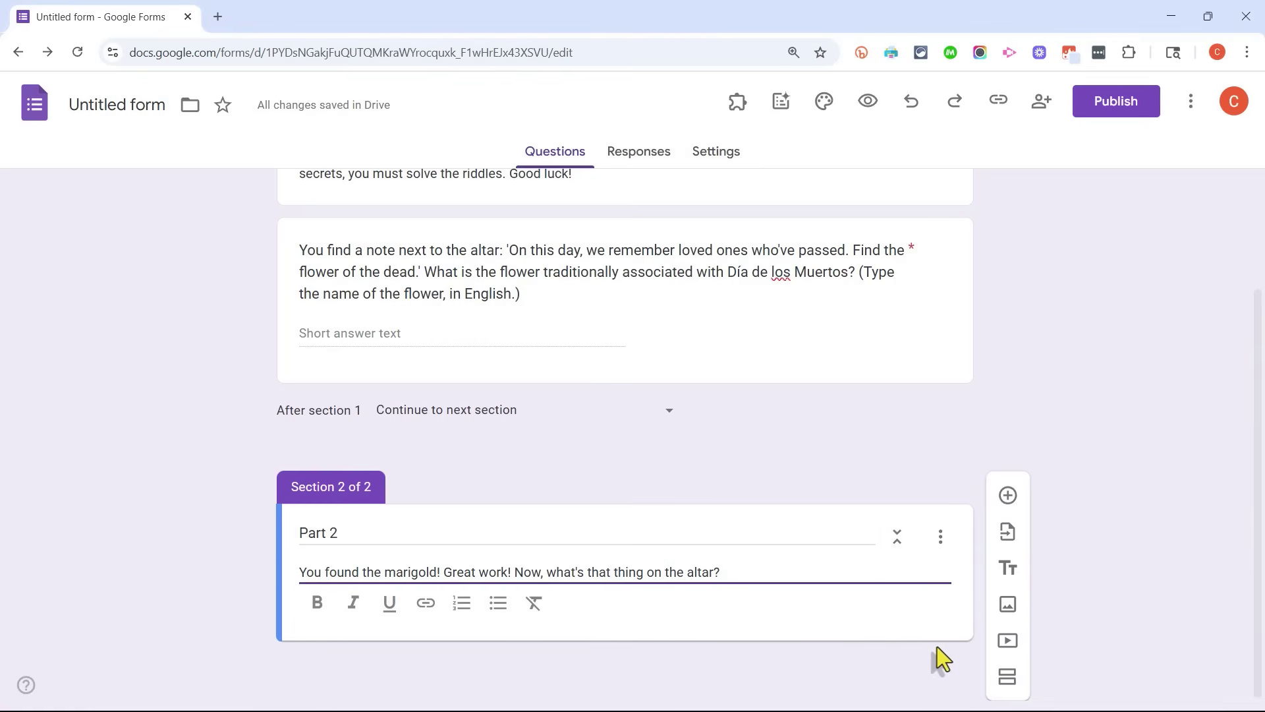
Add a required short-answer question containing the pasted bread riddle
left_click(1008, 495)
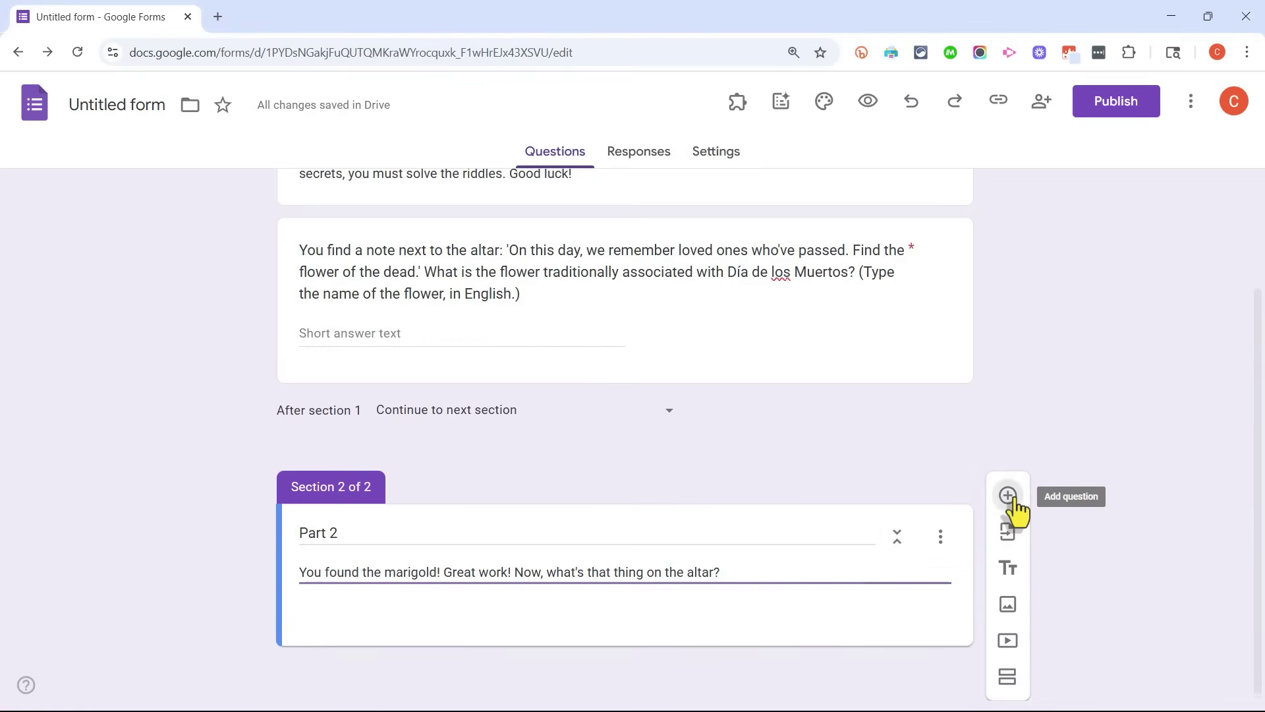
left_click(857, 552)
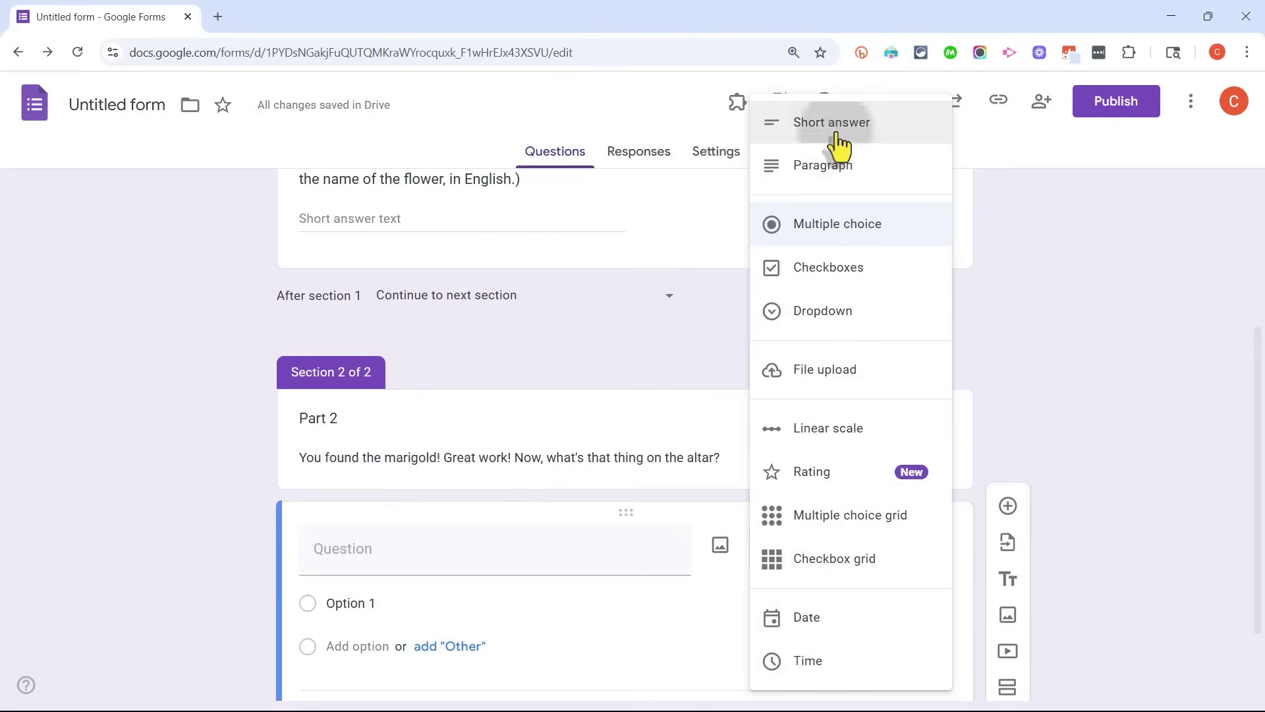
left_click(857, 122)
type("A colorful bread is on the altar. What is the name of the special bread baked during Día de los Muertos? (Type the name of the bread, in English.)")
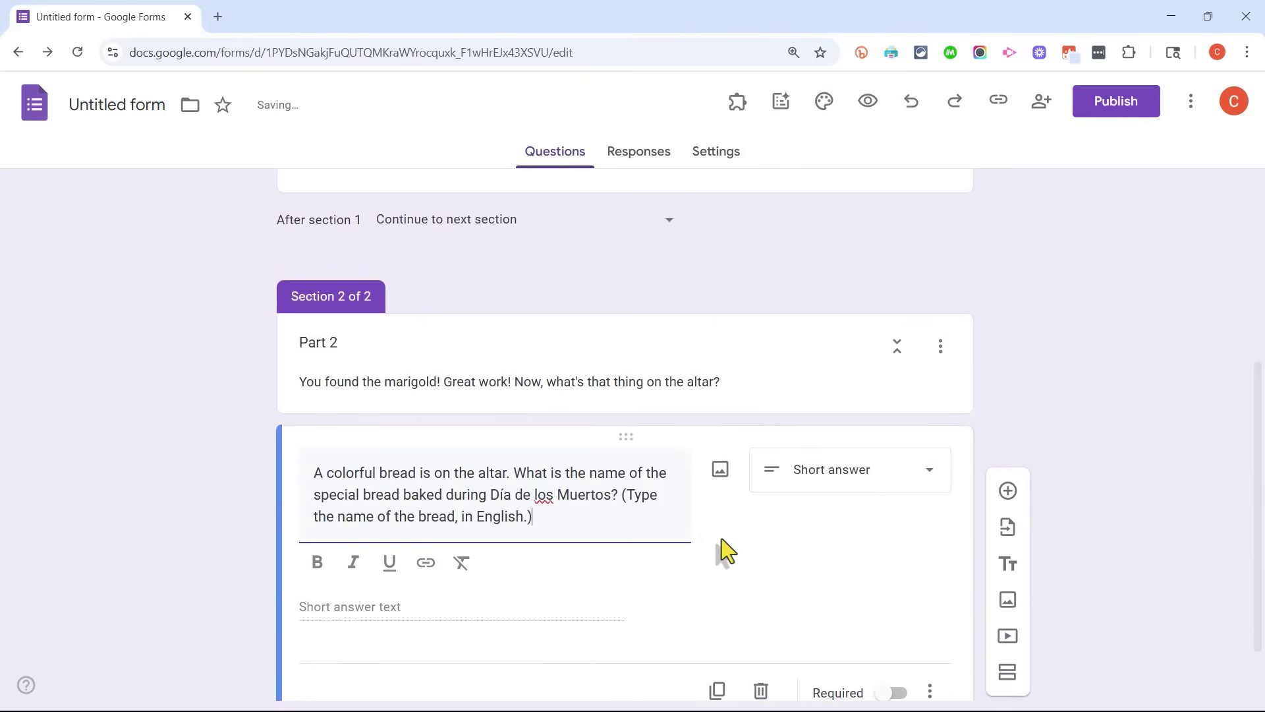
scroll(791, 573, "down", 2)
left_click(895, 620)
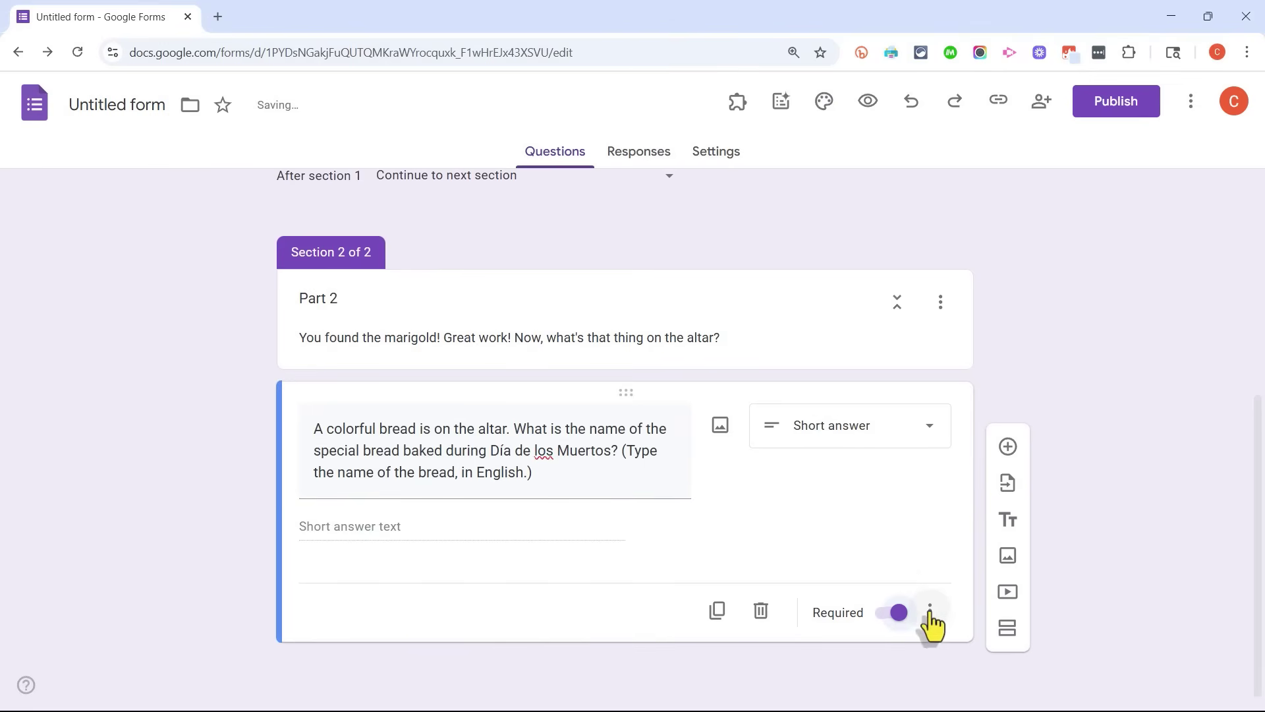
Validate the bread answer as Text contains 'bread of the dead' with error 'No, try again!', then add a third section
left_click(930, 614)
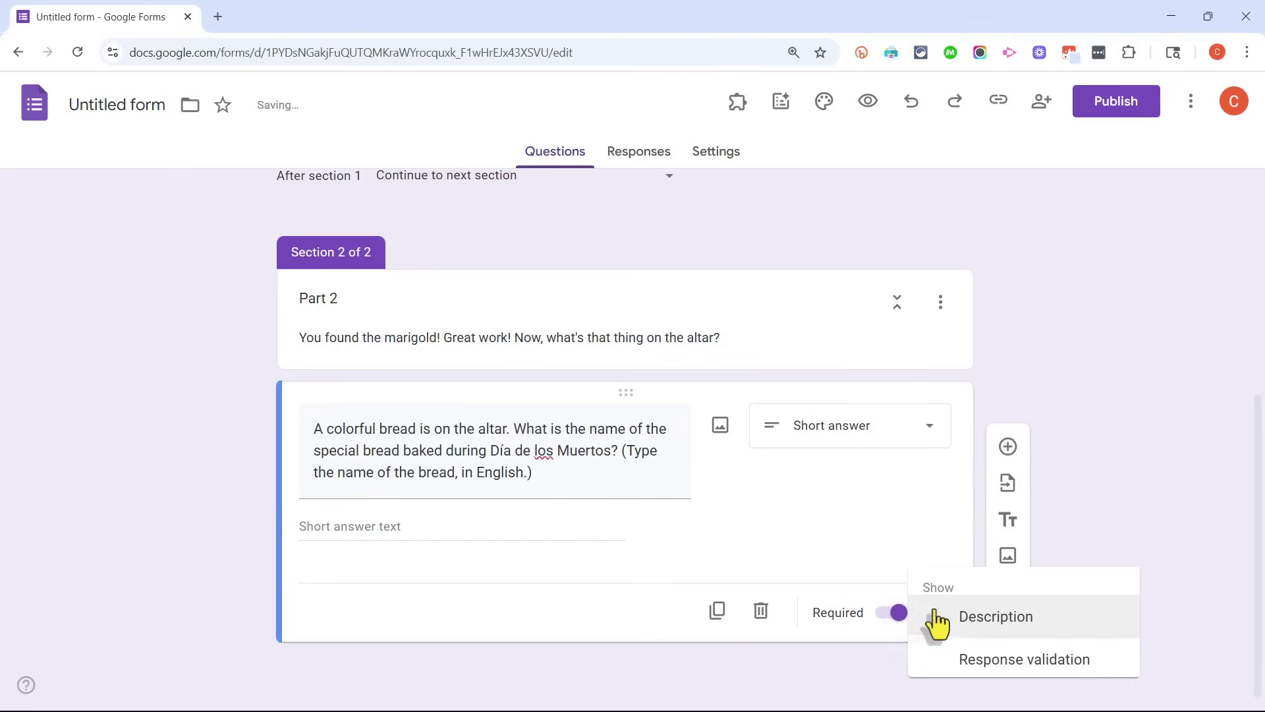
left_click(1022, 671)
left_click(393, 590)
left_click(331, 596)
left_click(535, 593)
left_click(585, 580)
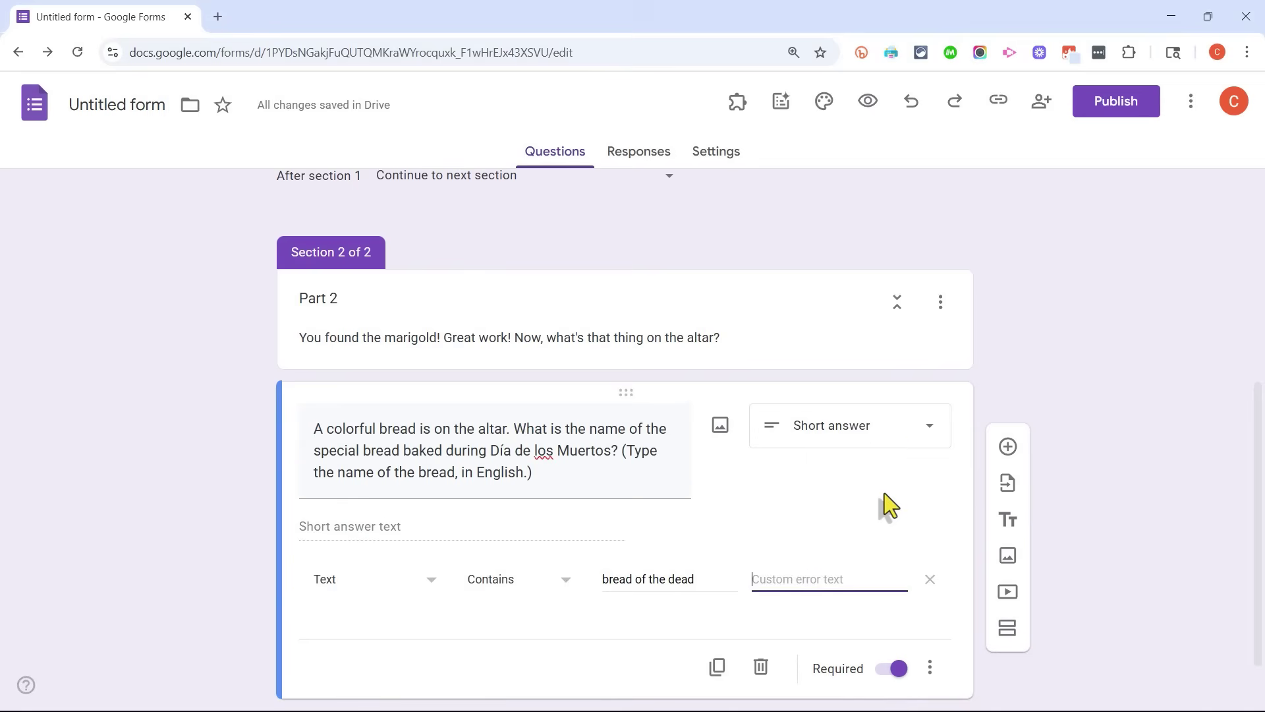
type("No, try again!")
scroll(767, 595, "down", 1)
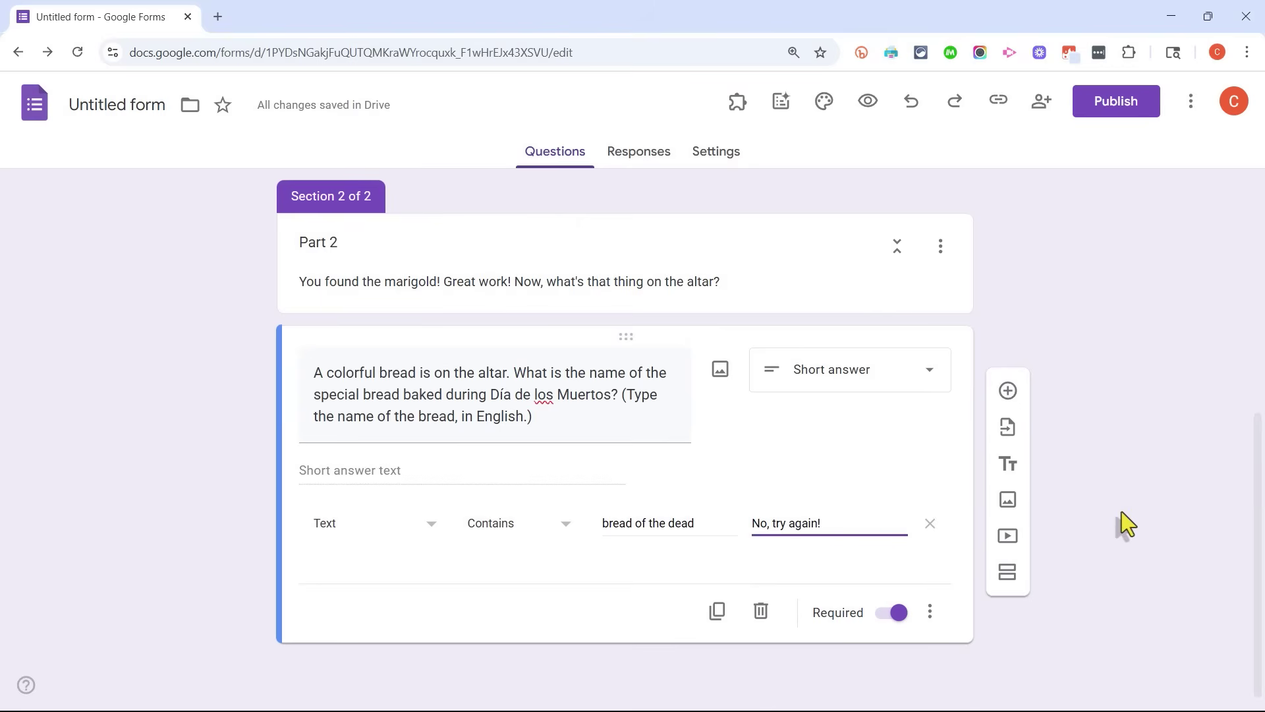
left_click(1008, 571)
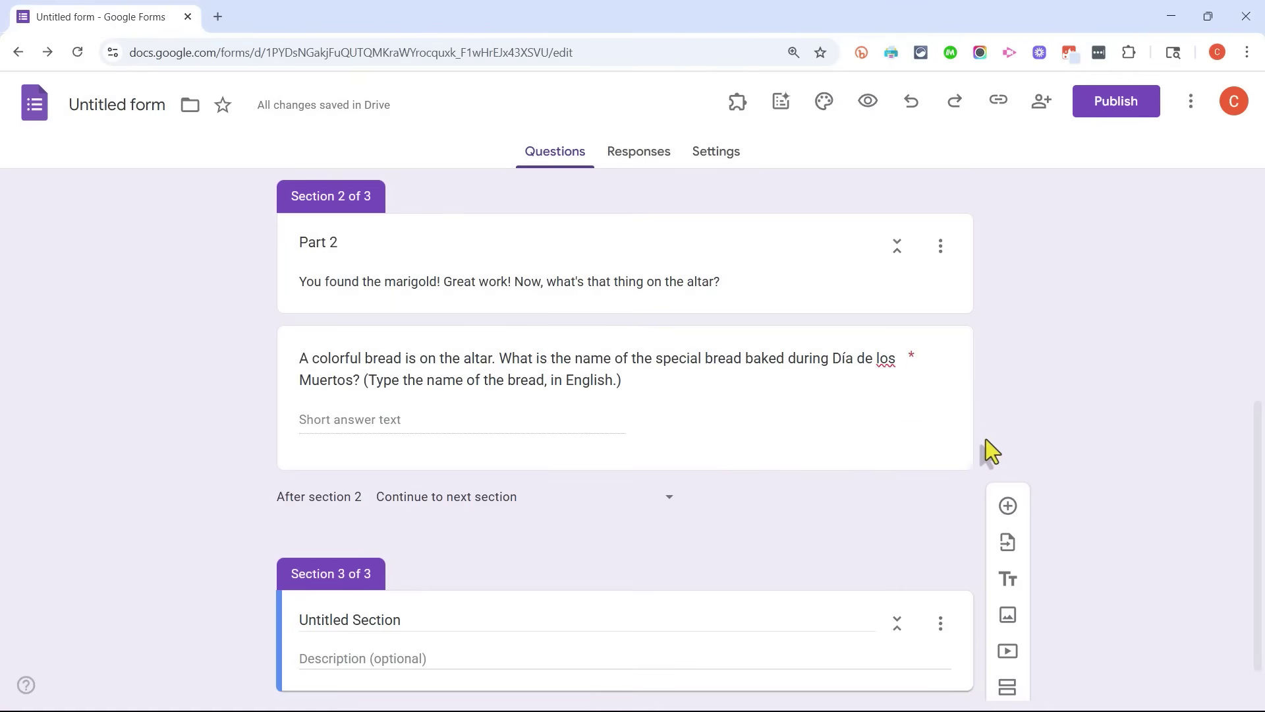
scroll(918, 429, "up", 2)
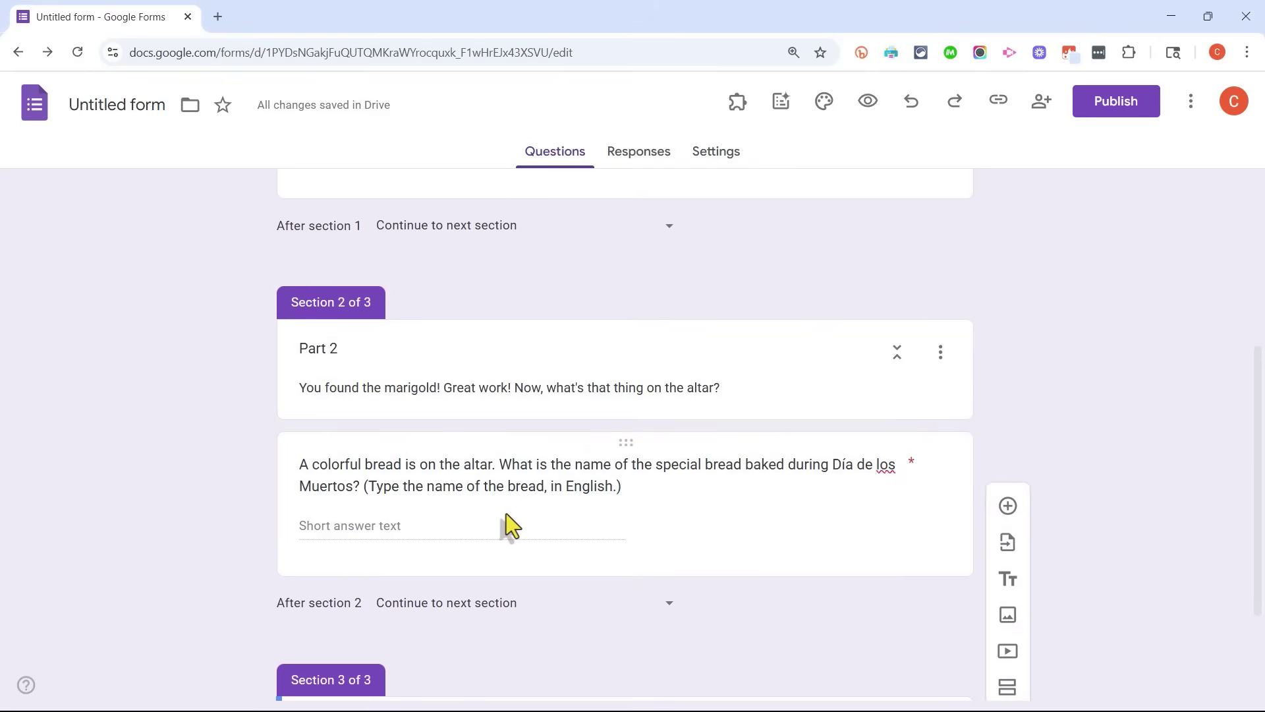
left_click(505, 515)
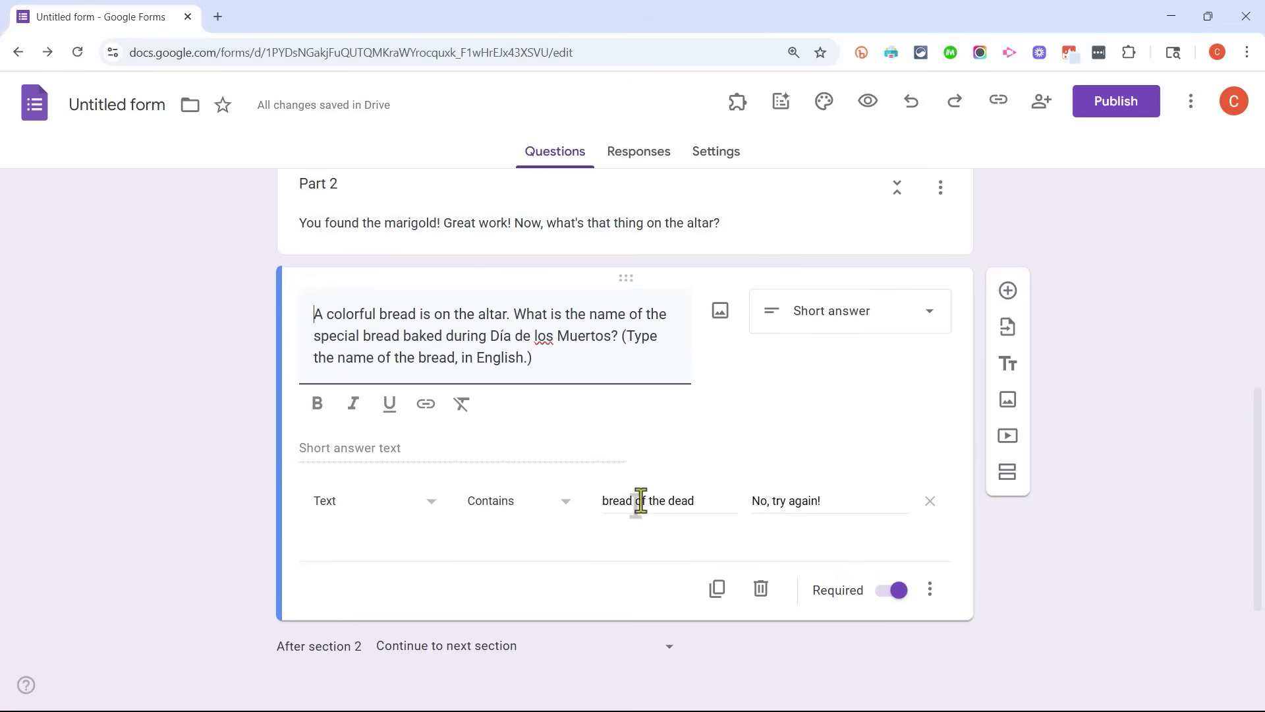
left_click_drag(602, 502, 730, 501)
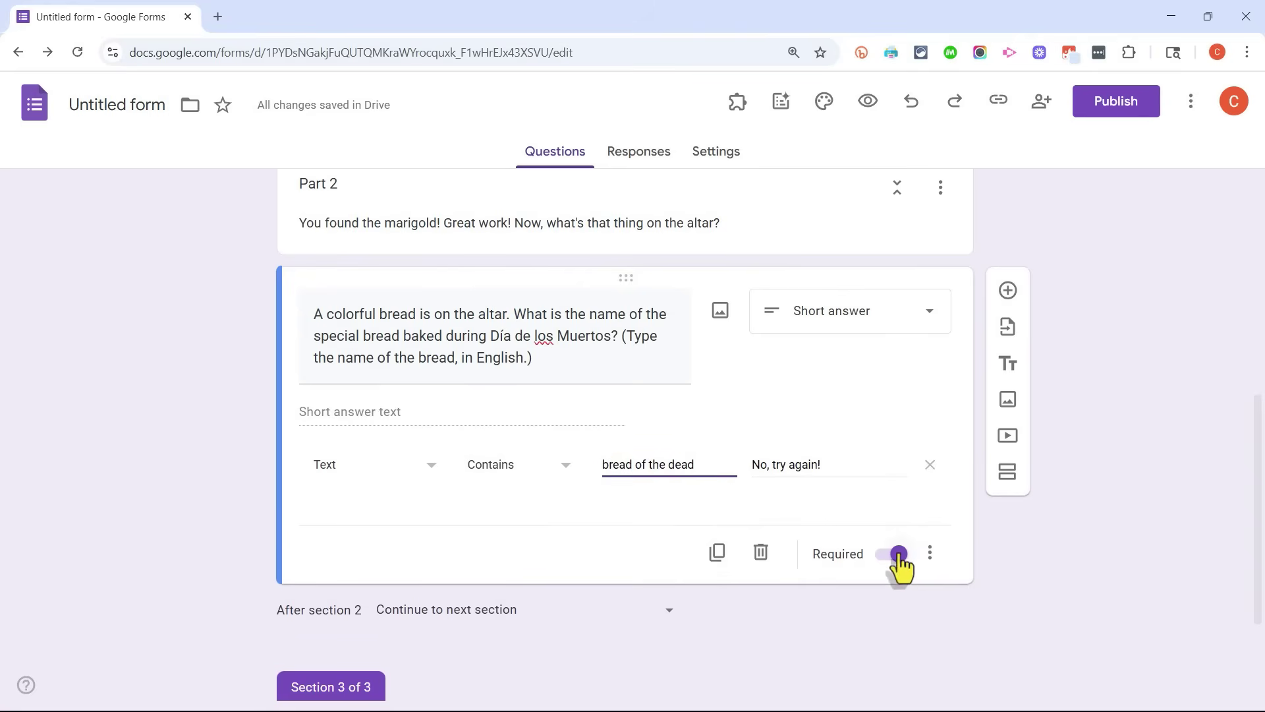
scroll(899, 539, "up", 5)
scroll(982, 575, "down", 7)
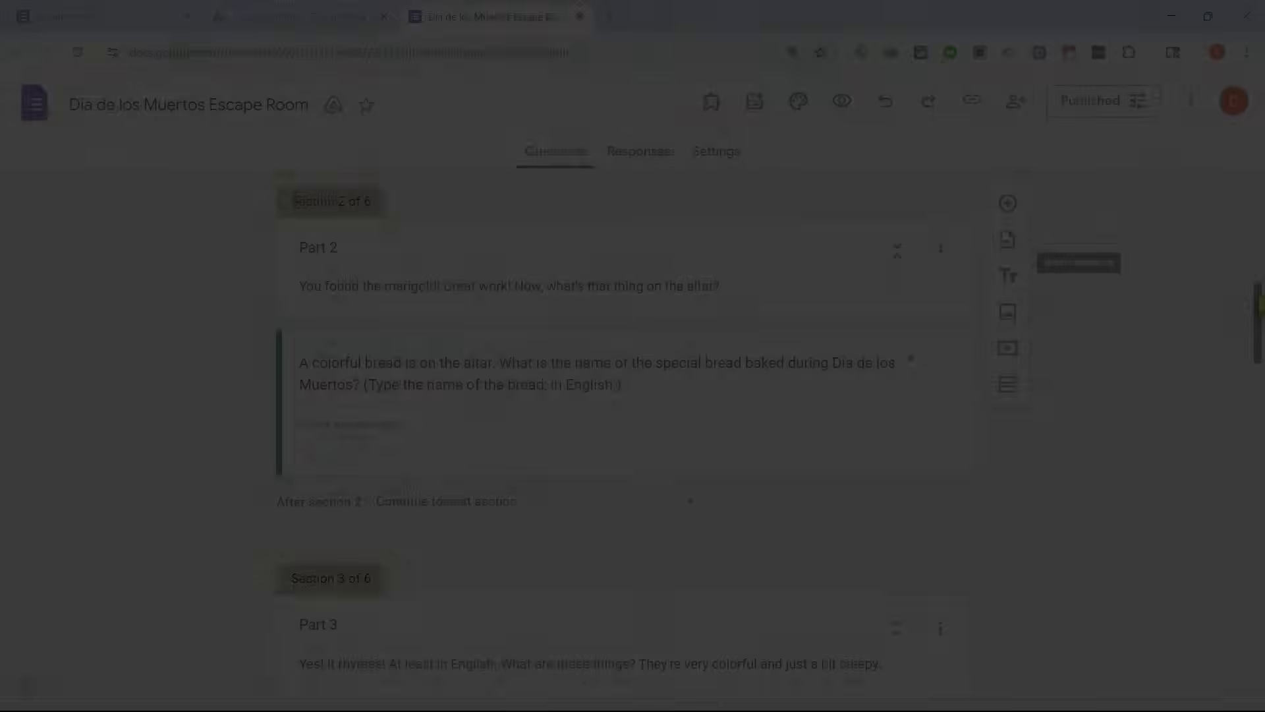
left_click_drag(1257, 309, 1249, 393)
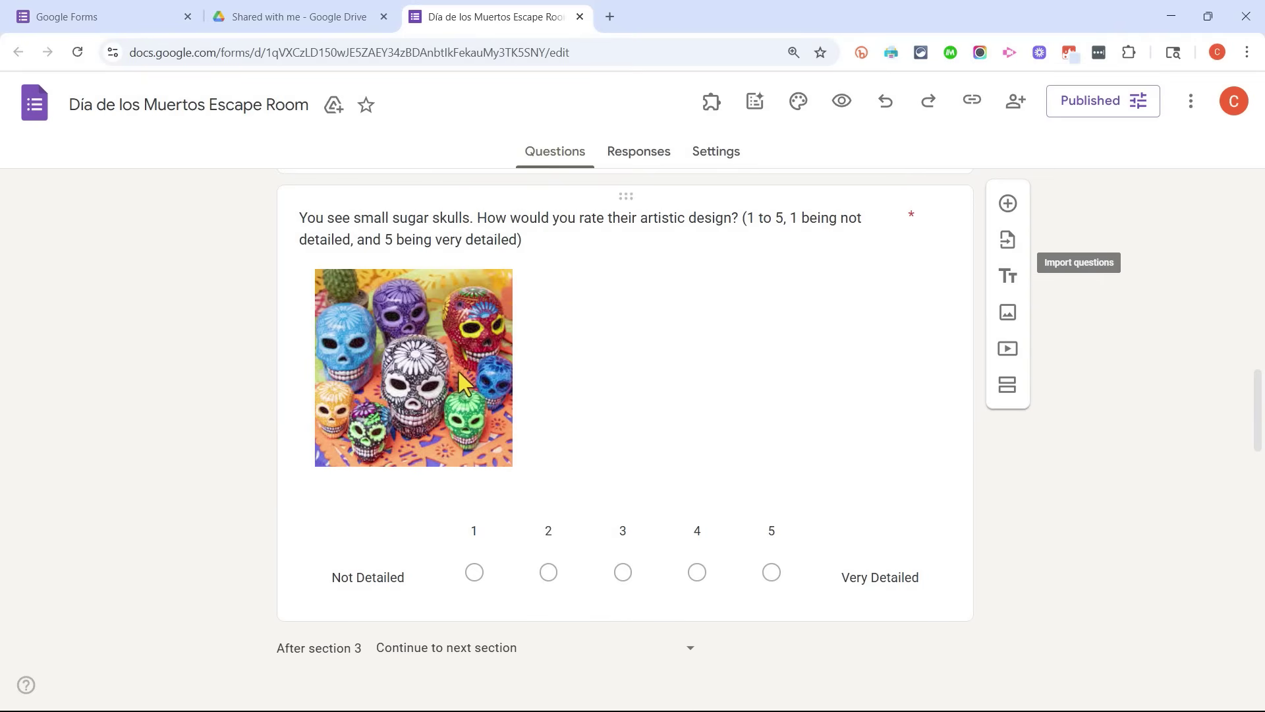
scroll(683, 413, "down", 1)
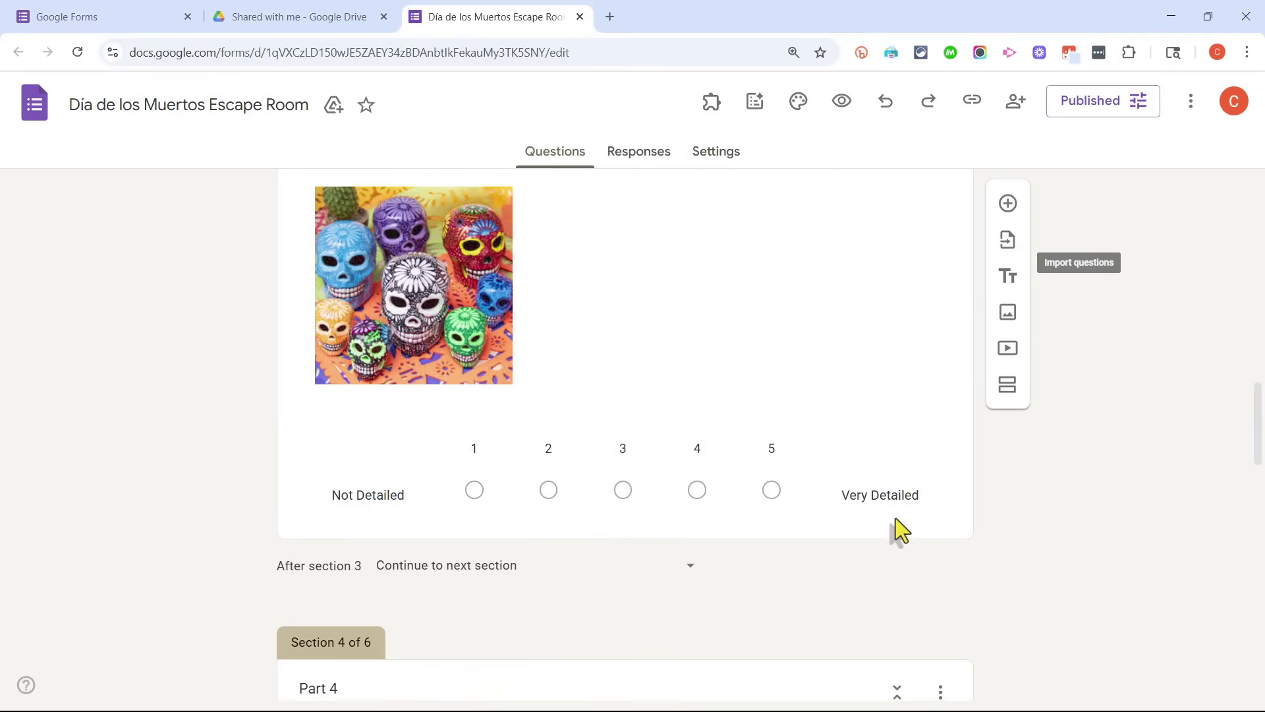
scroll(914, 594, "down", 3)
scroll(939, 484, "up", 8)
scroll(939, 476, "down", 4)
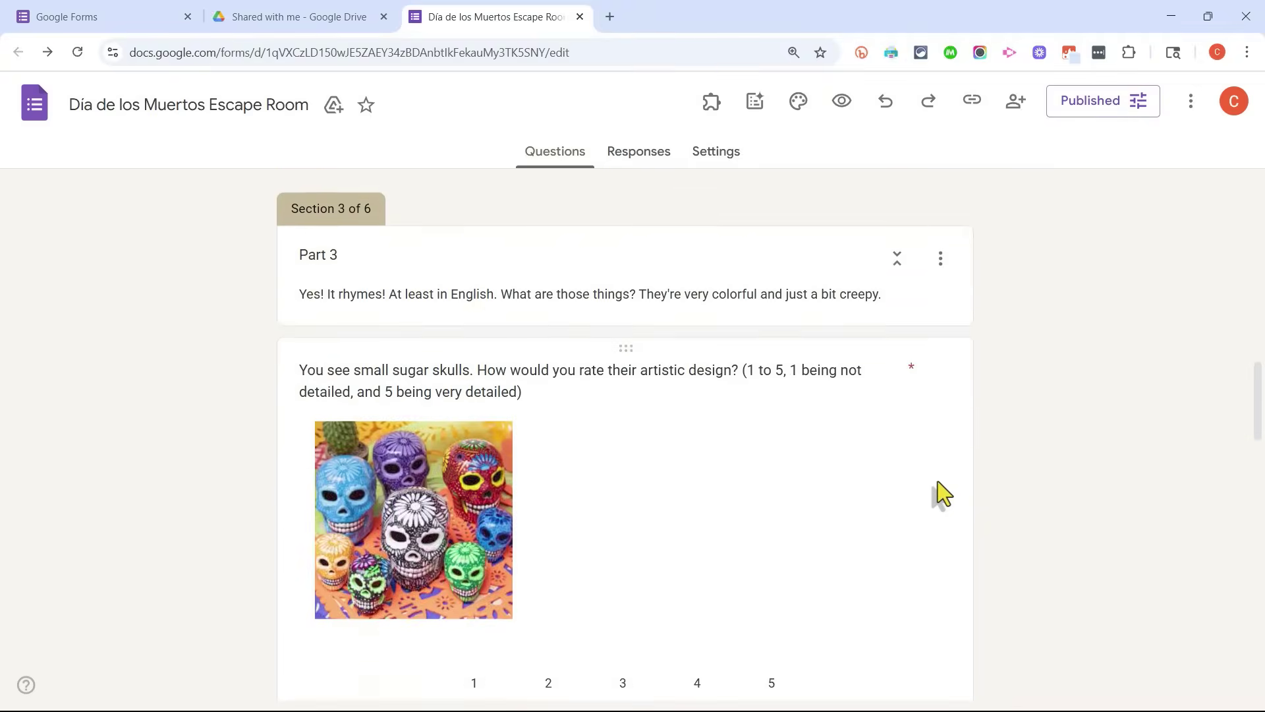
scroll(940, 476, "down", 5)
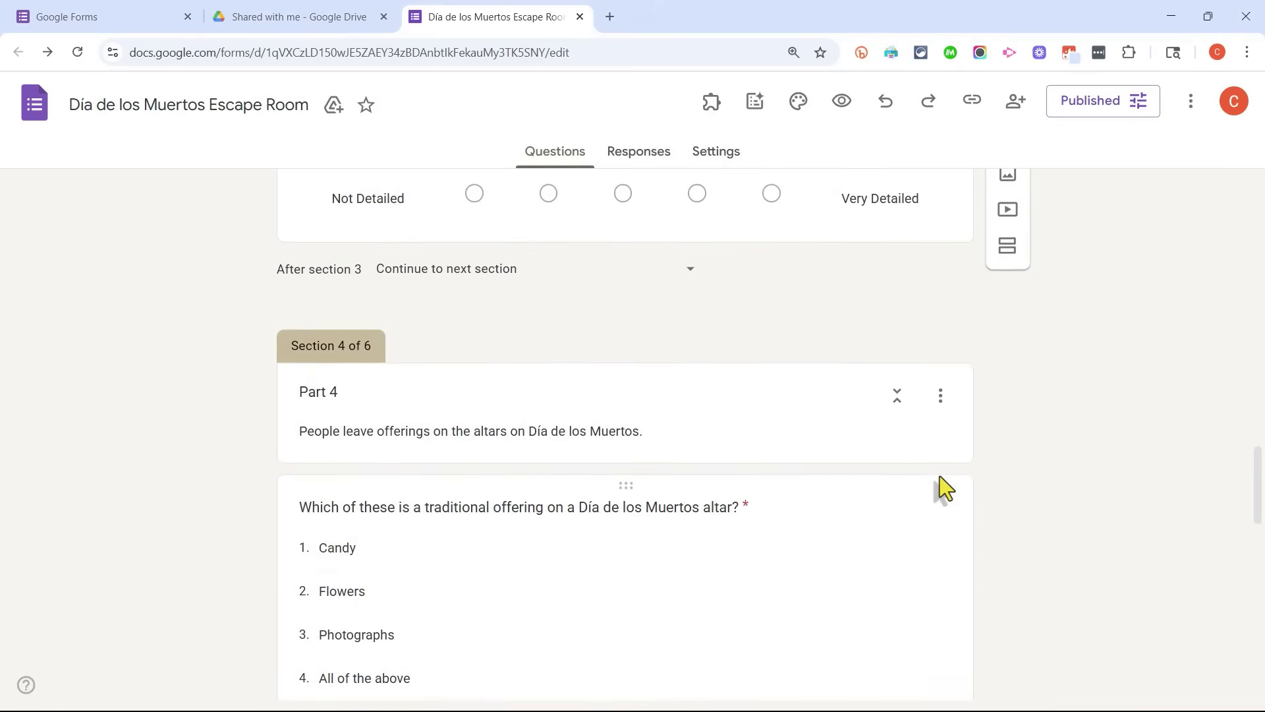
scroll(882, 486, "down", 6)
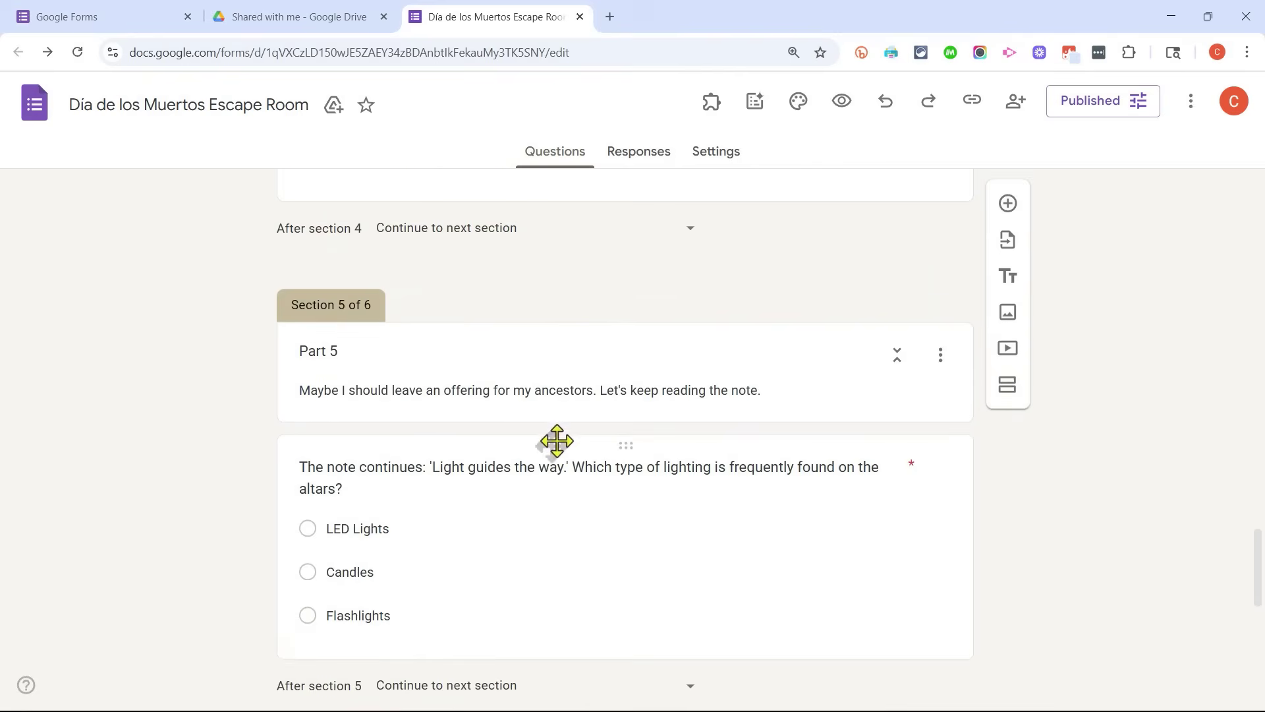
scroll(282, 334, "down", 1)
scroll(282, 334, "up", 2)
scroll(284, 333, "down", 2)
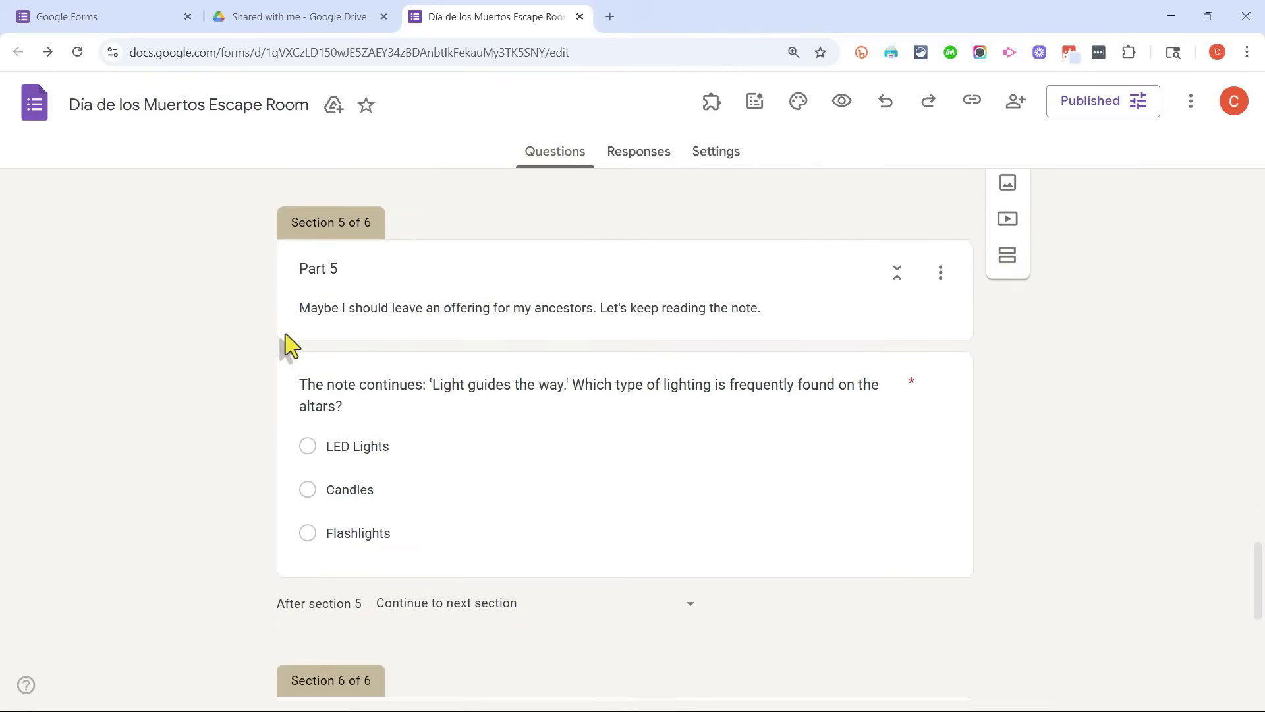
scroll(288, 335, "down", 4)
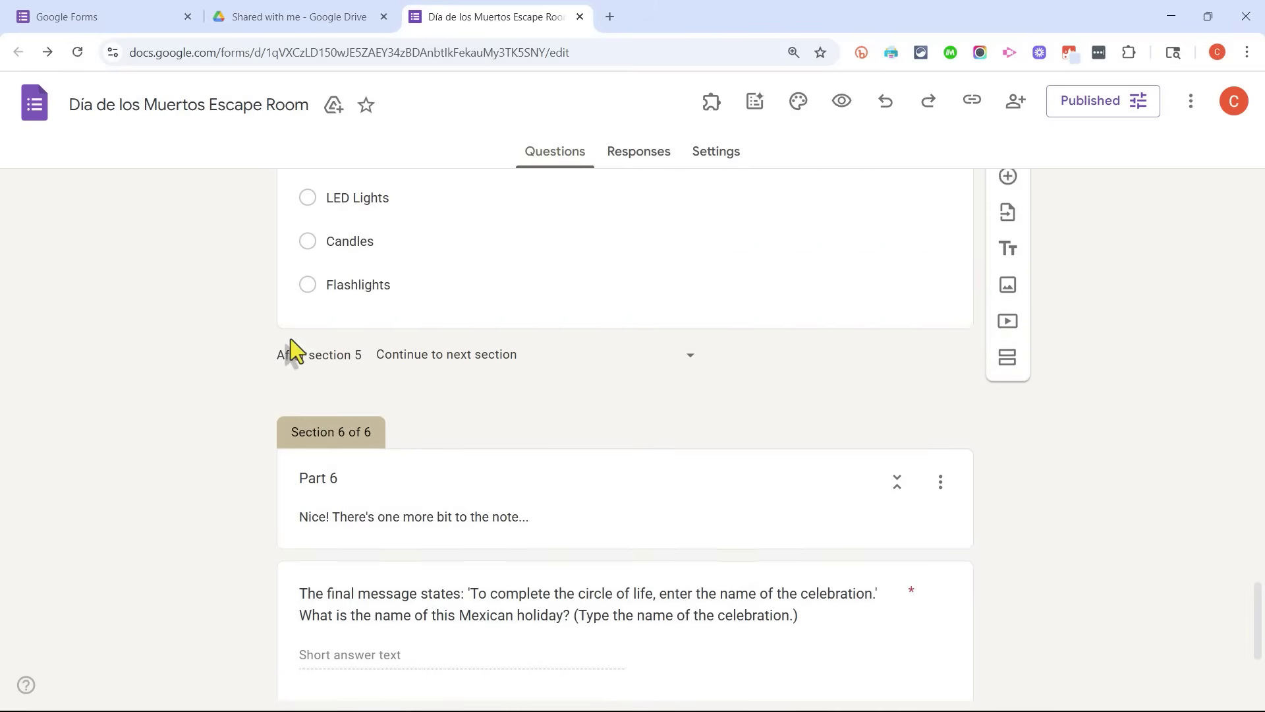
scroll(508, 389, "down", 2)
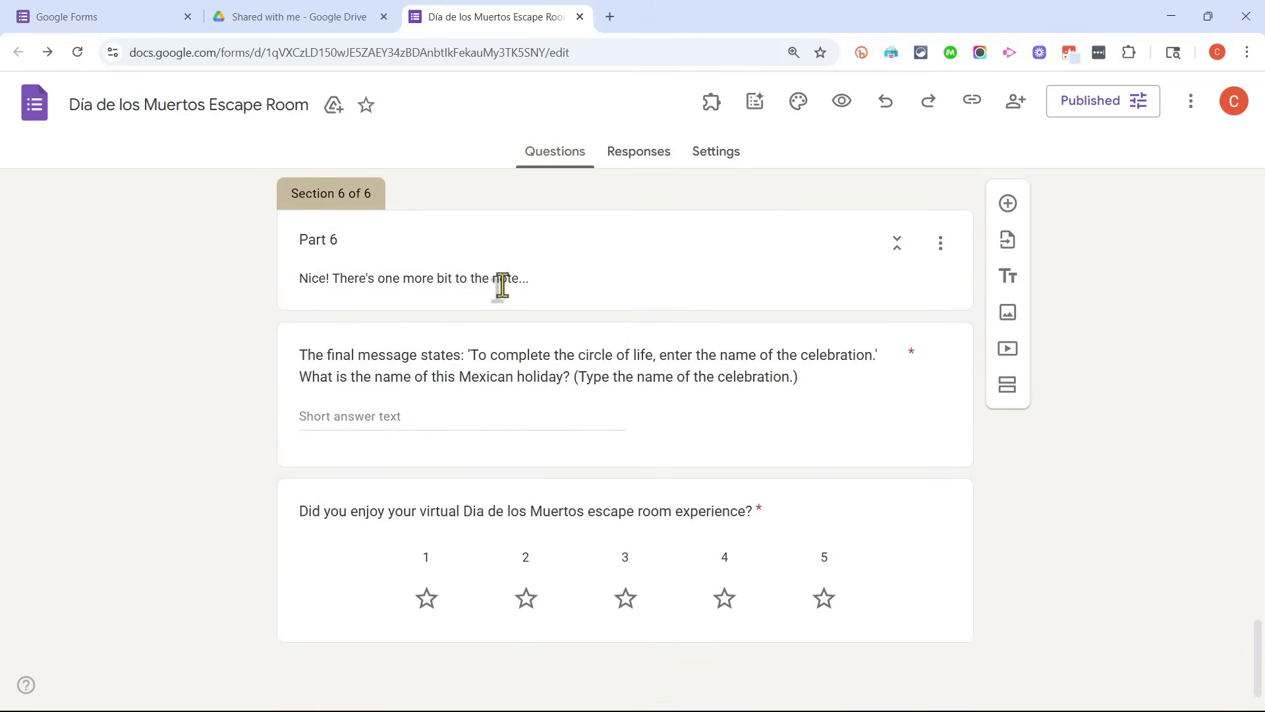
scroll(988, 460, "up", 9)
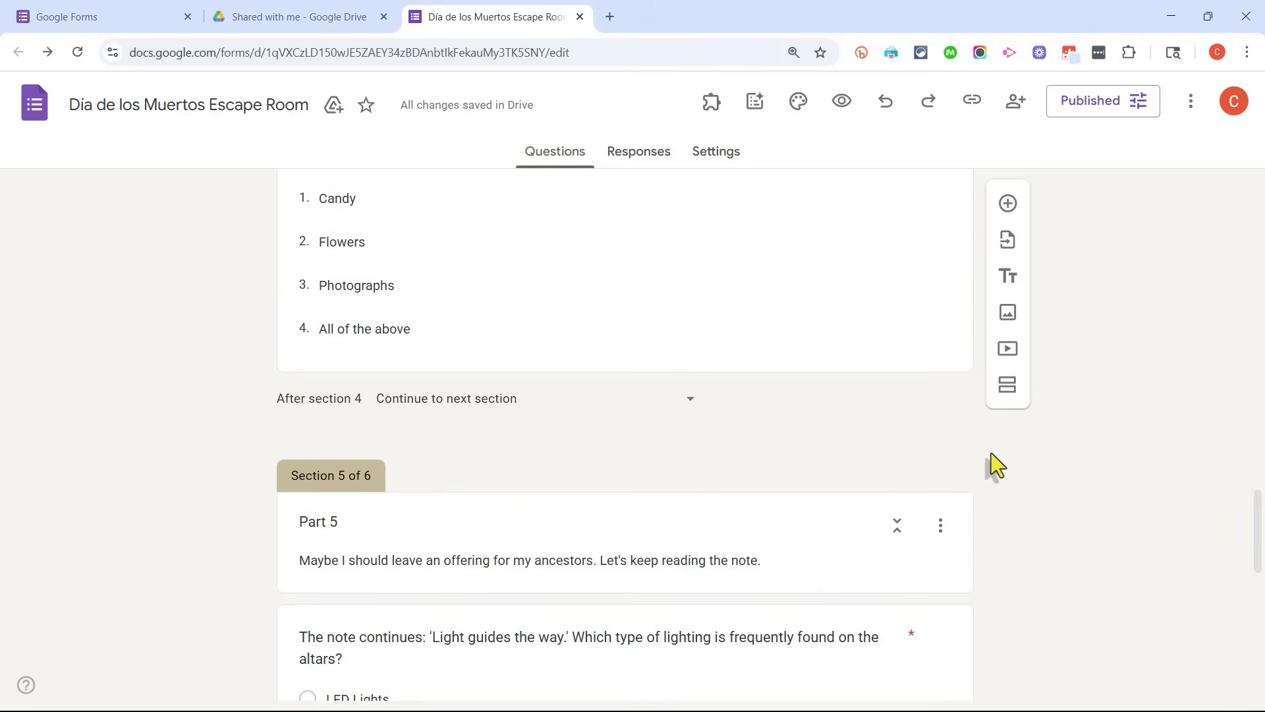
scroll(990, 461, "down", 8)
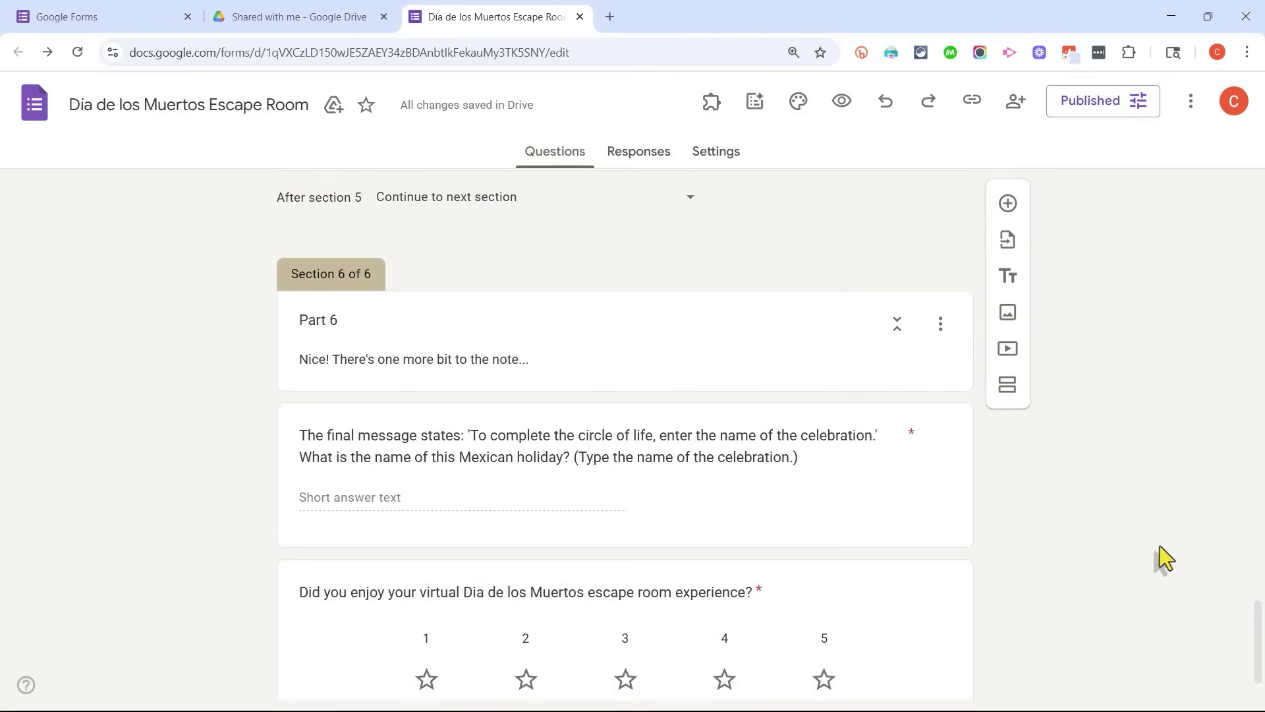
left_click_drag(1257, 634, 1238, 118)
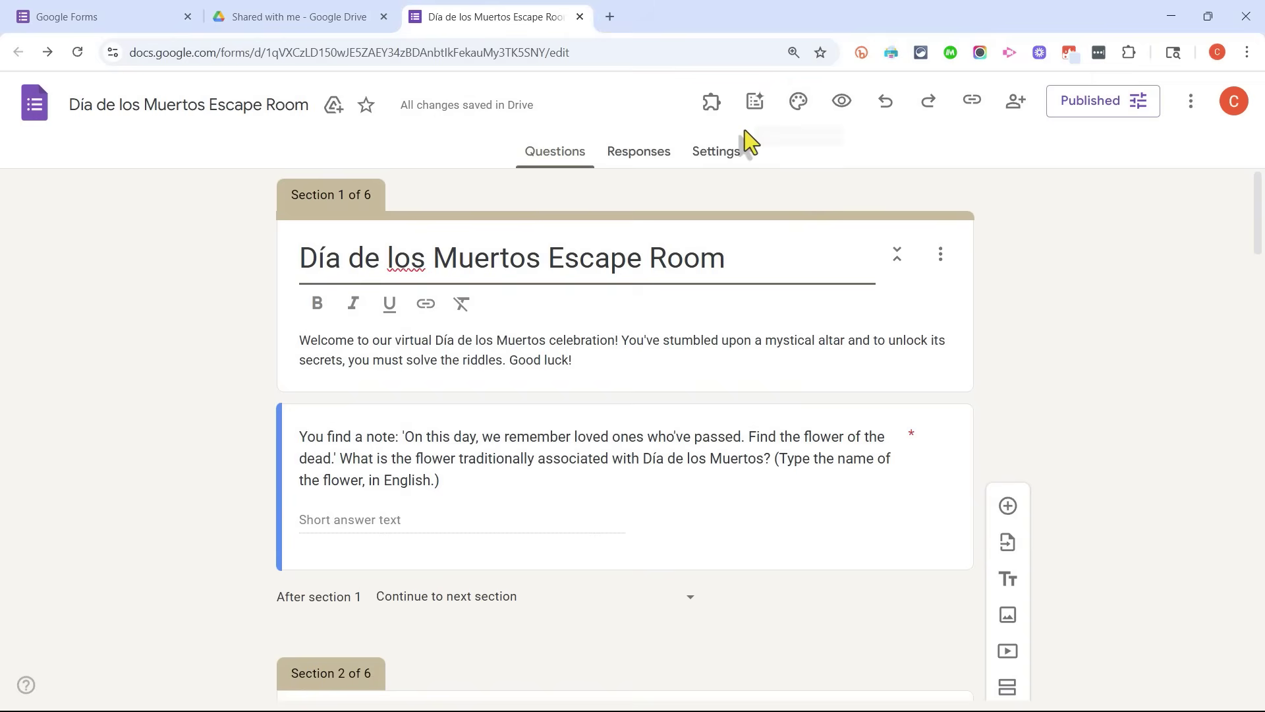
Set the form's theme colour to orange after trying other swatches
left_click(799, 102)
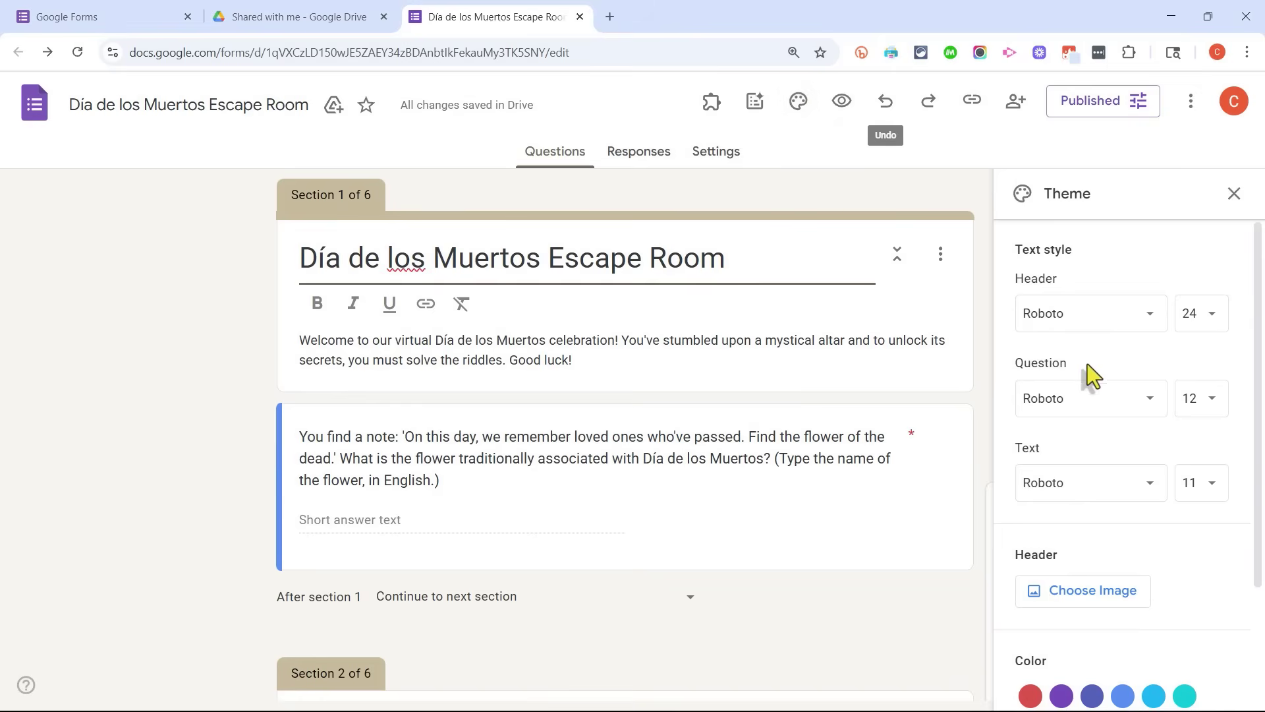
scroll(1100, 448, "down", 3)
left_click(1060, 568)
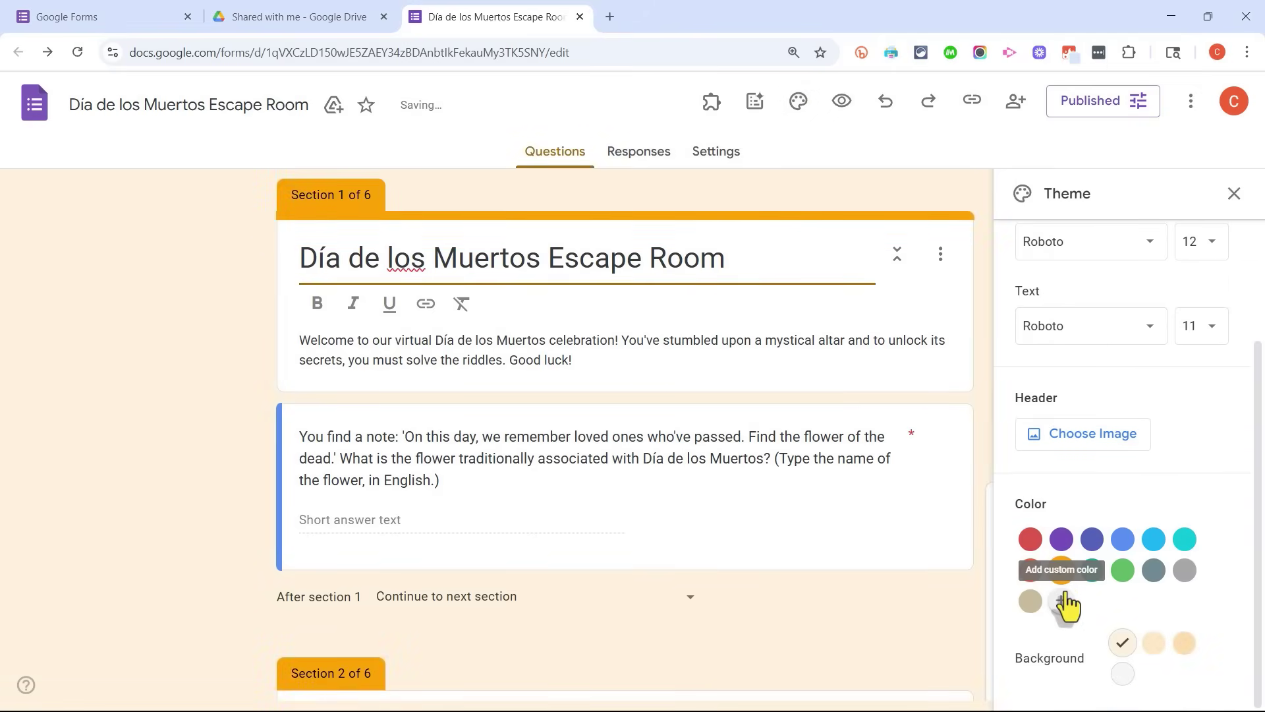
left_click(1092, 570)
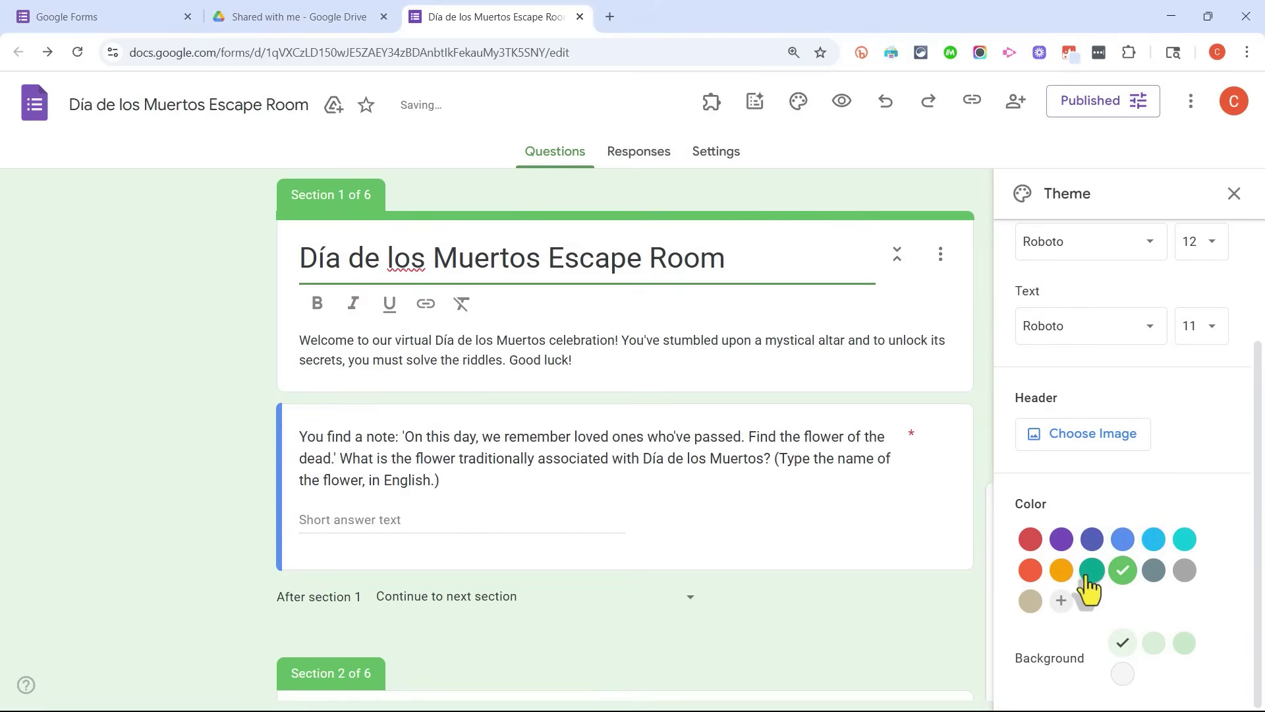
left_click(1062, 570)
left_click(1062, 539)
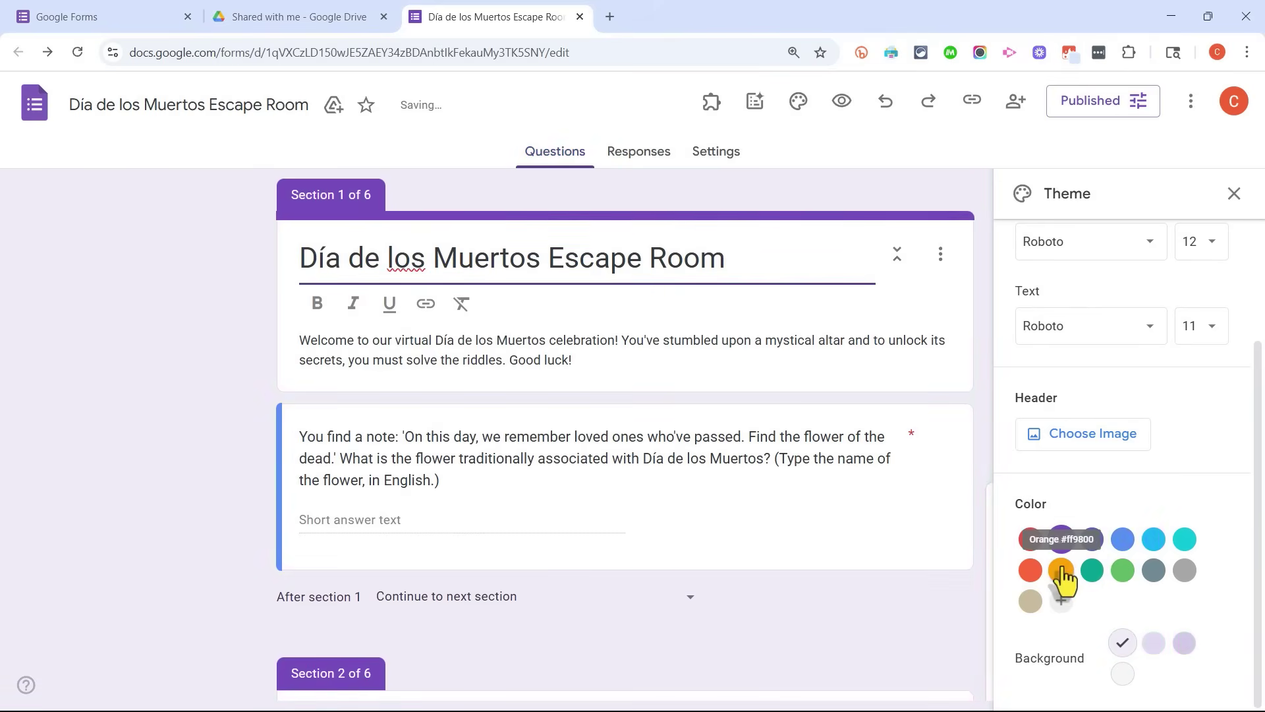
left_click(1061, 570)
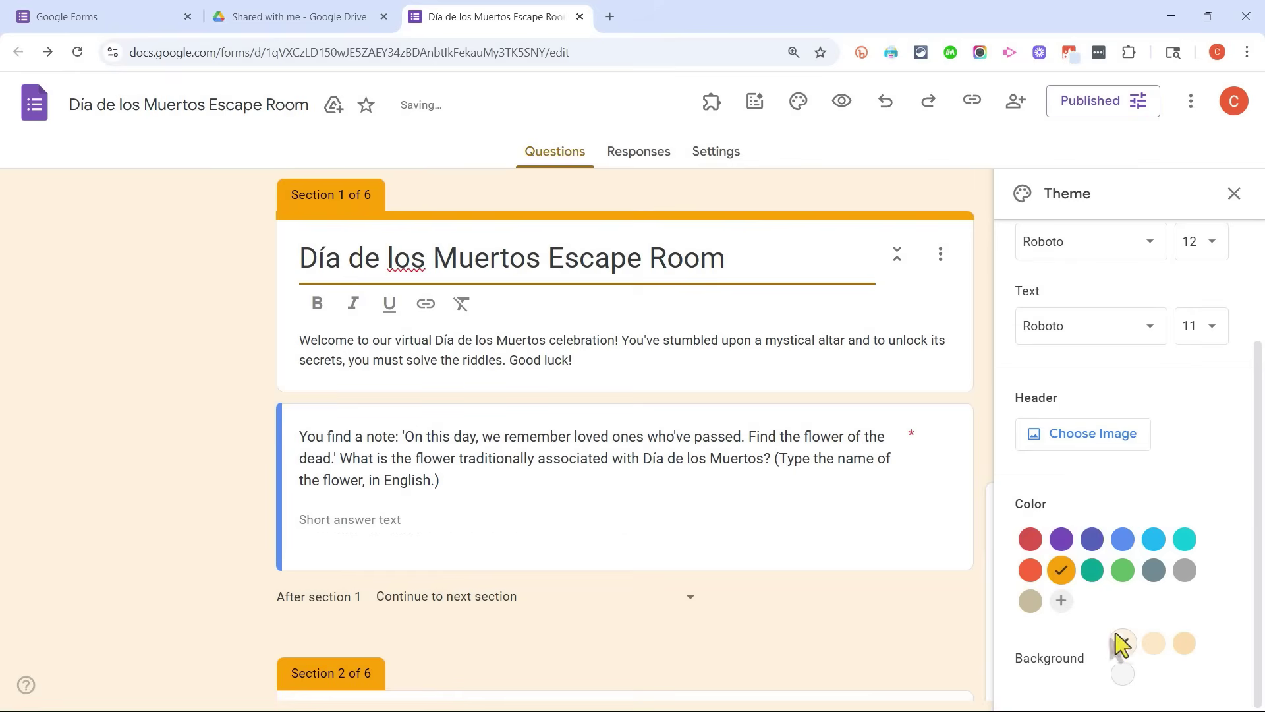
Insert the chemistry-lab illustration as the form's header image
left_click(1078, 437)
left_click_drag(965, 248, 995, 662)
left_click(850, 576)
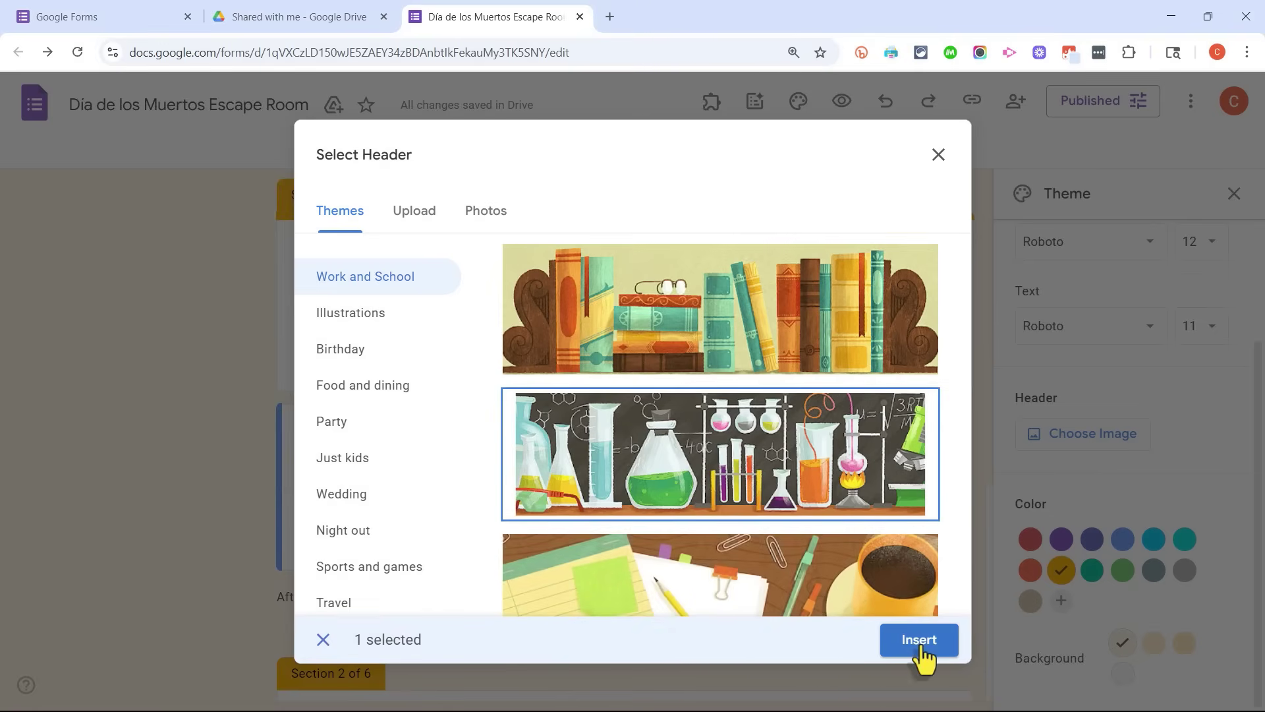
left_click(919, 637)
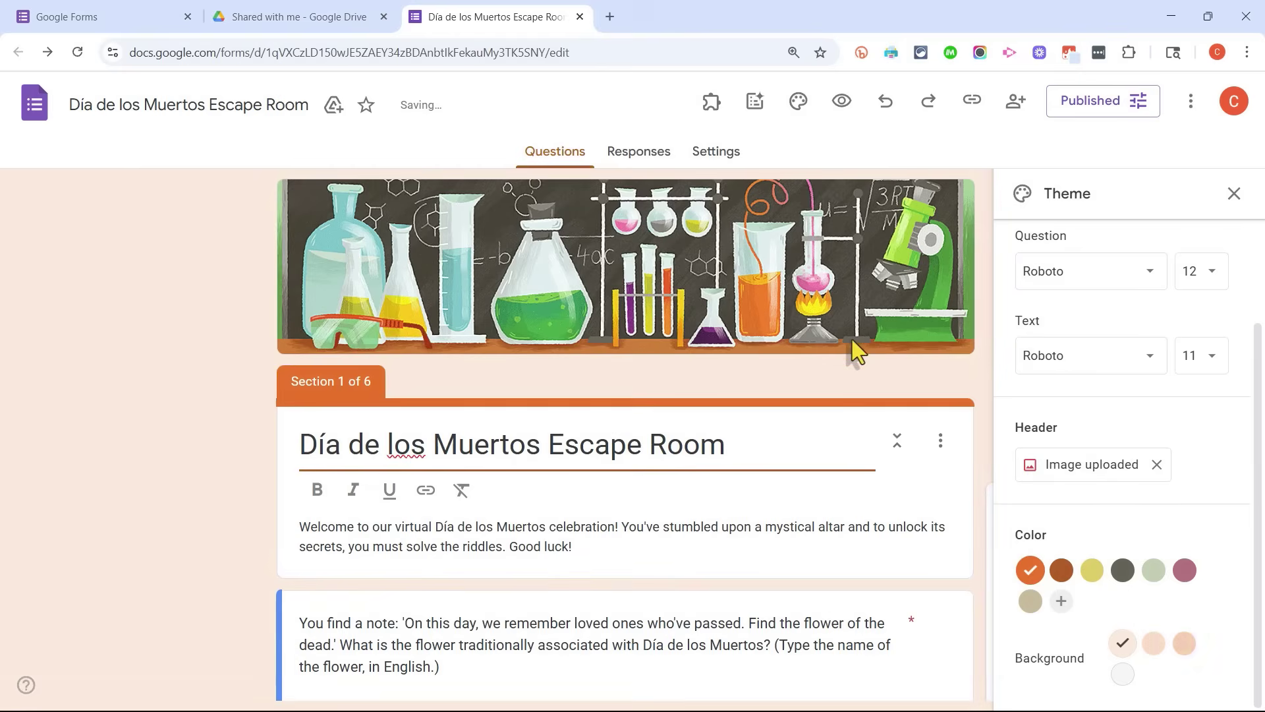
Search Google Images for 'day of the dead gif' in a new tab
left_click(612, 12)
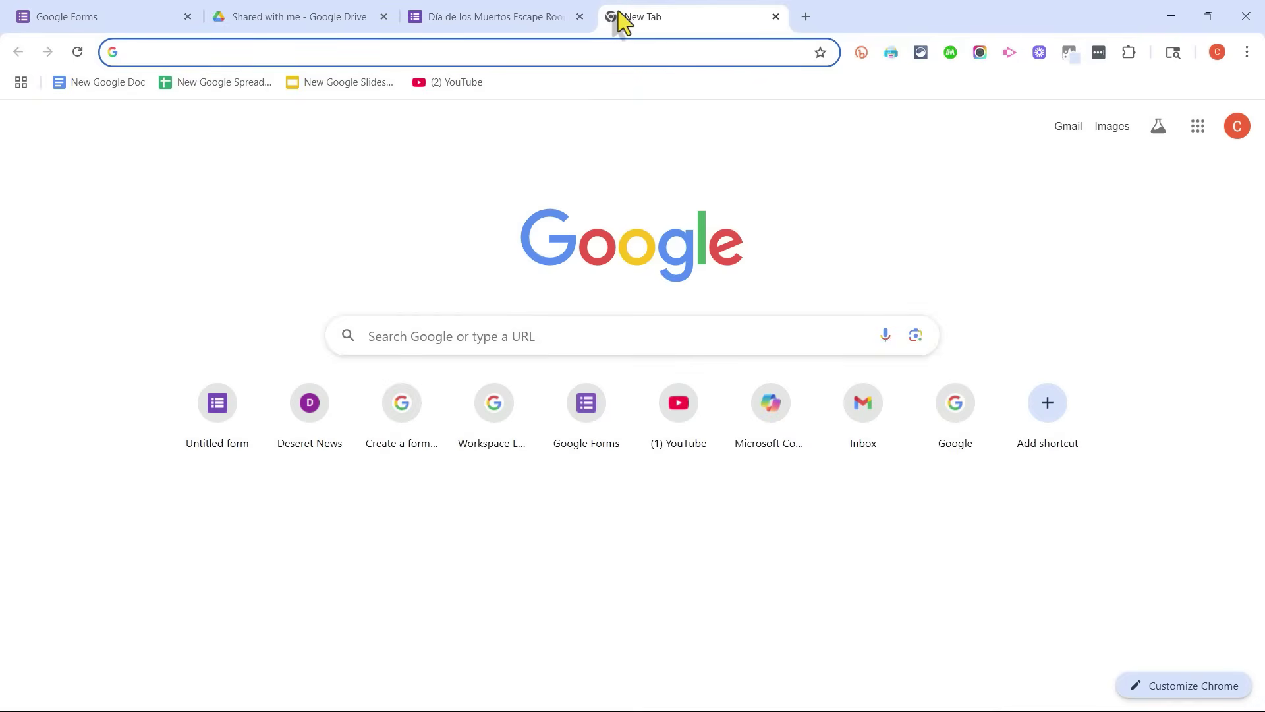
type("images.google.com")
key("Return")
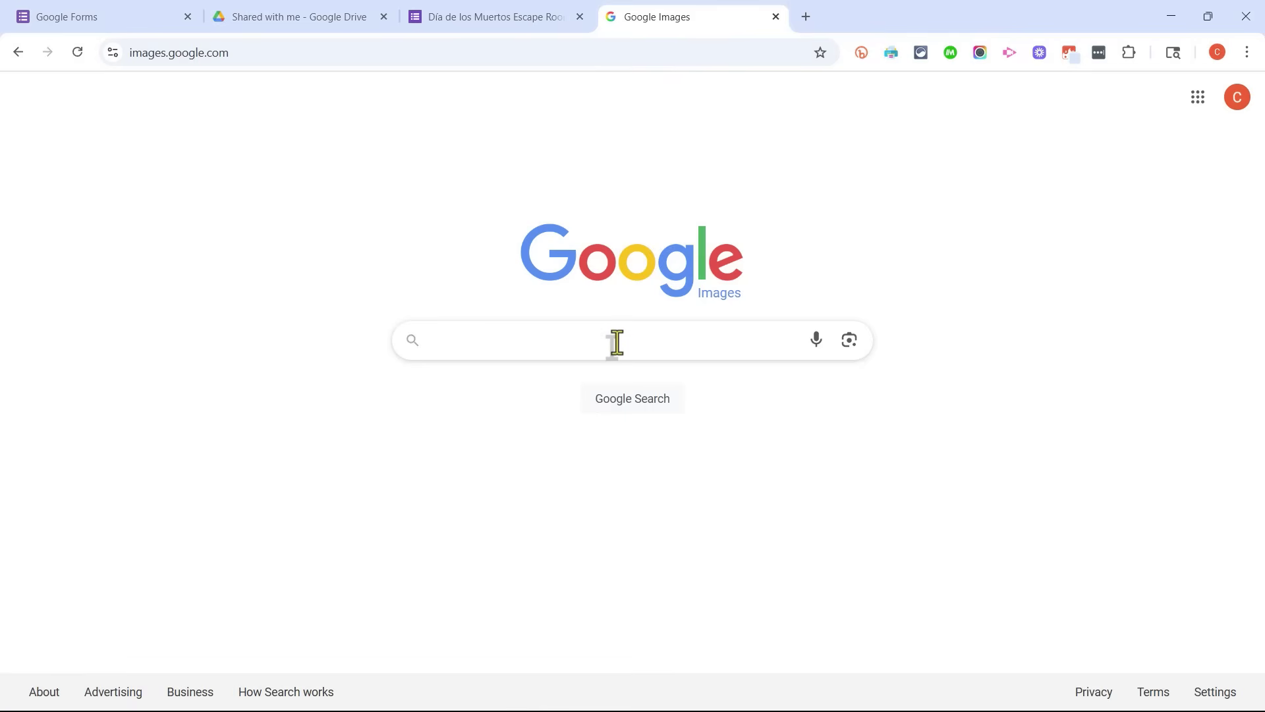
type("da")
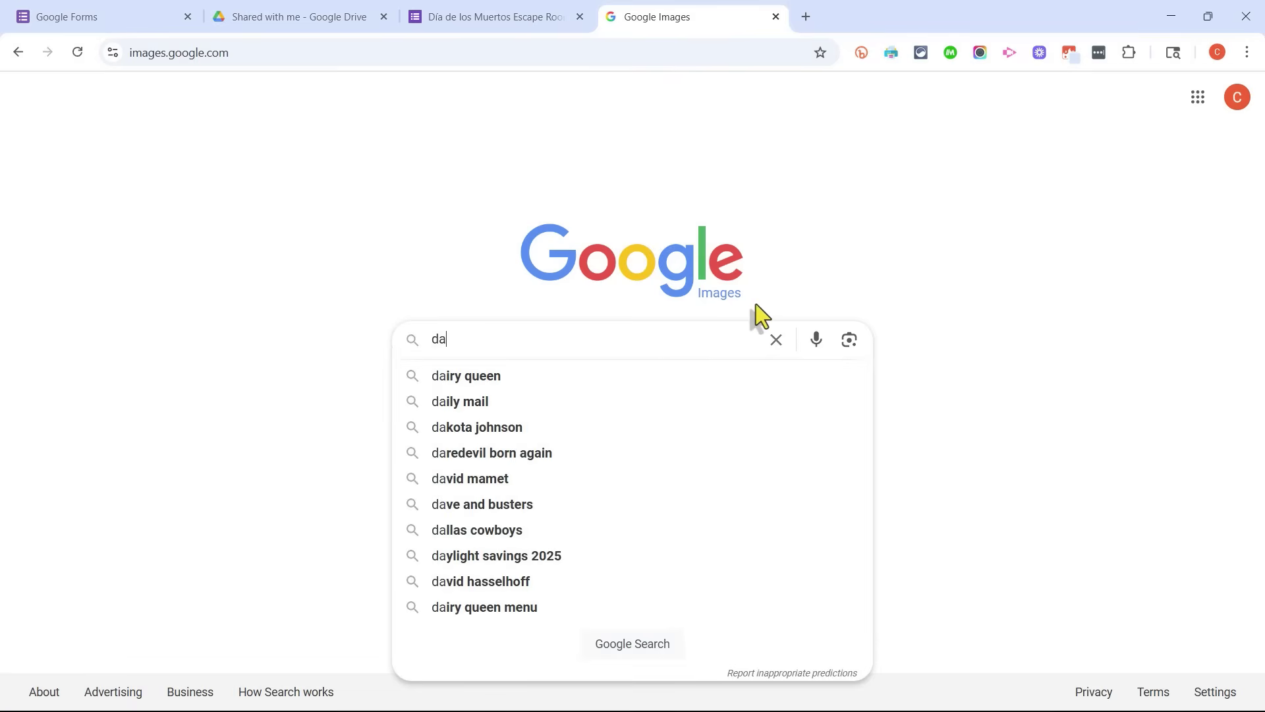
type("y of the dead gif")
key("Return")
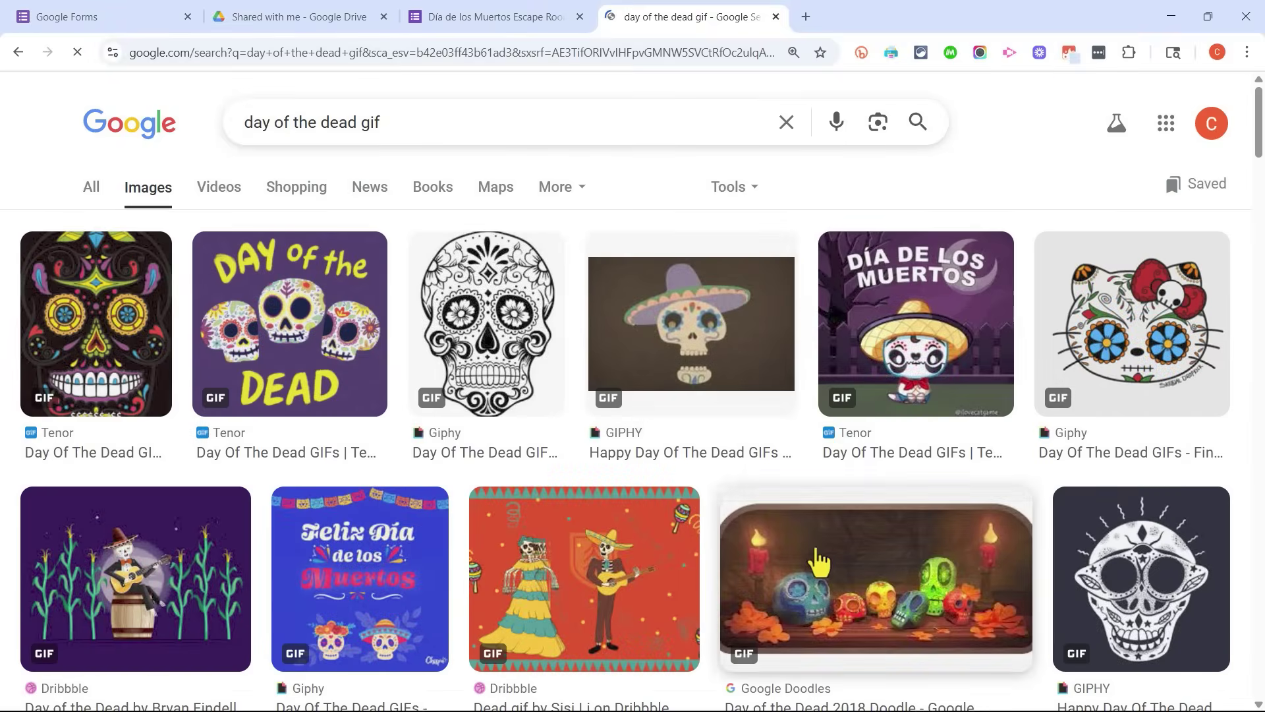
scroll(819, 562, "down", 3)
scroll(918, 318, "up", 3)
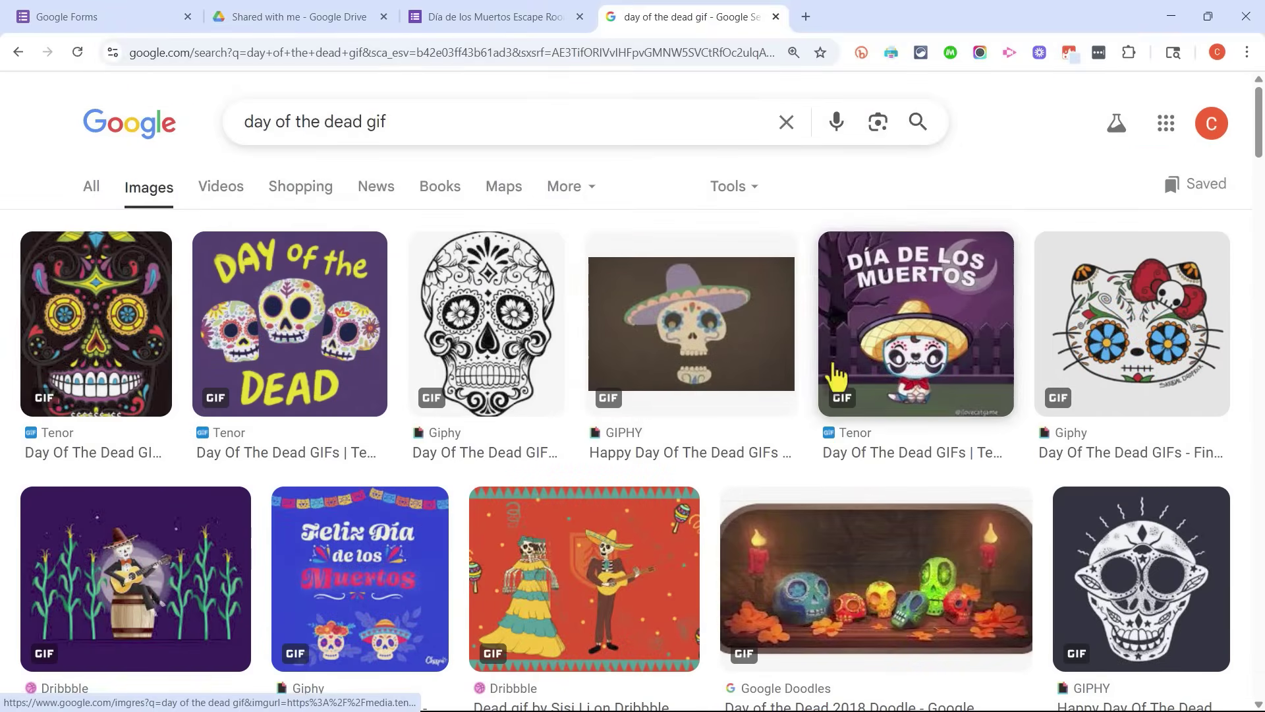
Save the Dribbble dancing-skeletons GIF to Downloads and return to the form
left_click(605, 575)
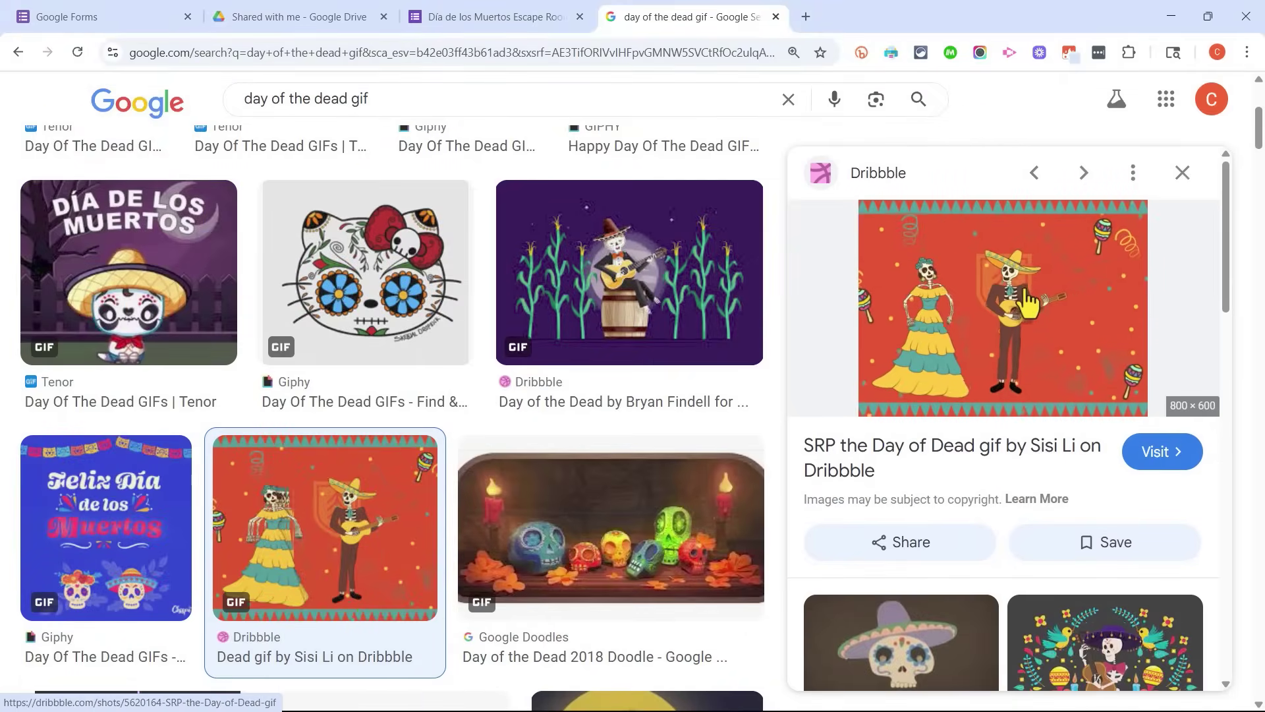
right_click(997, 305)
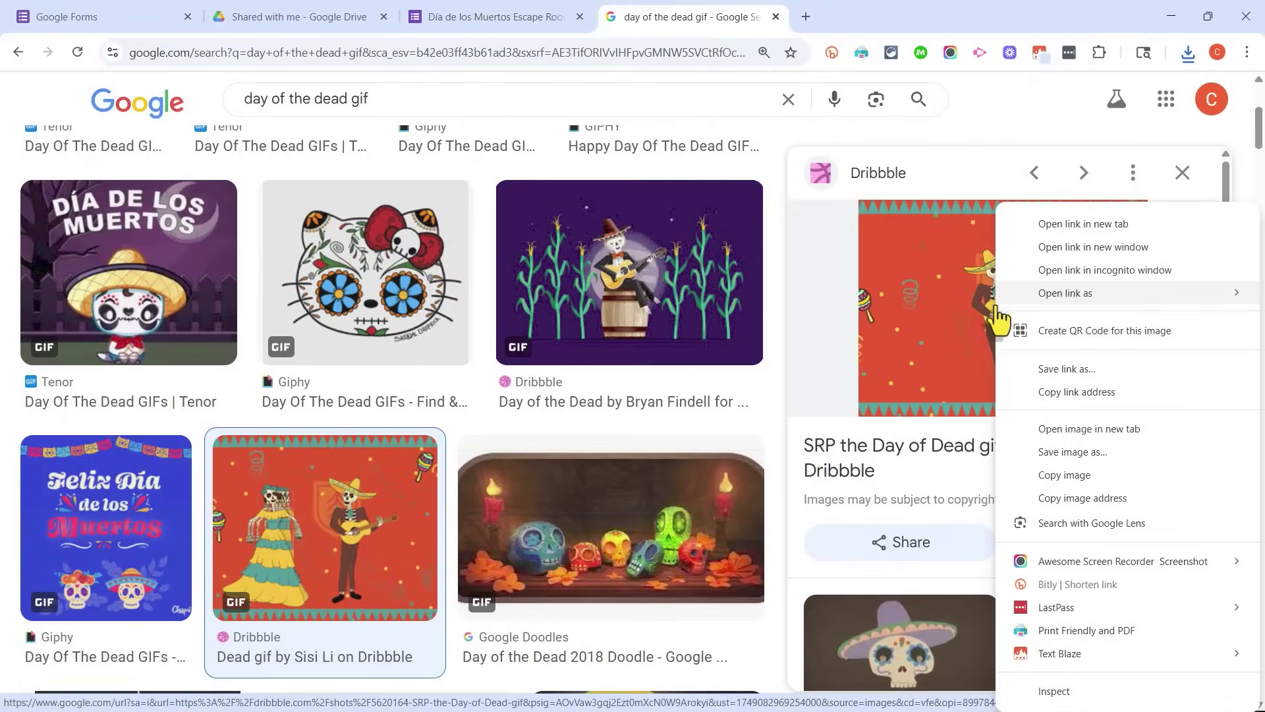
left_click(1059, 453)
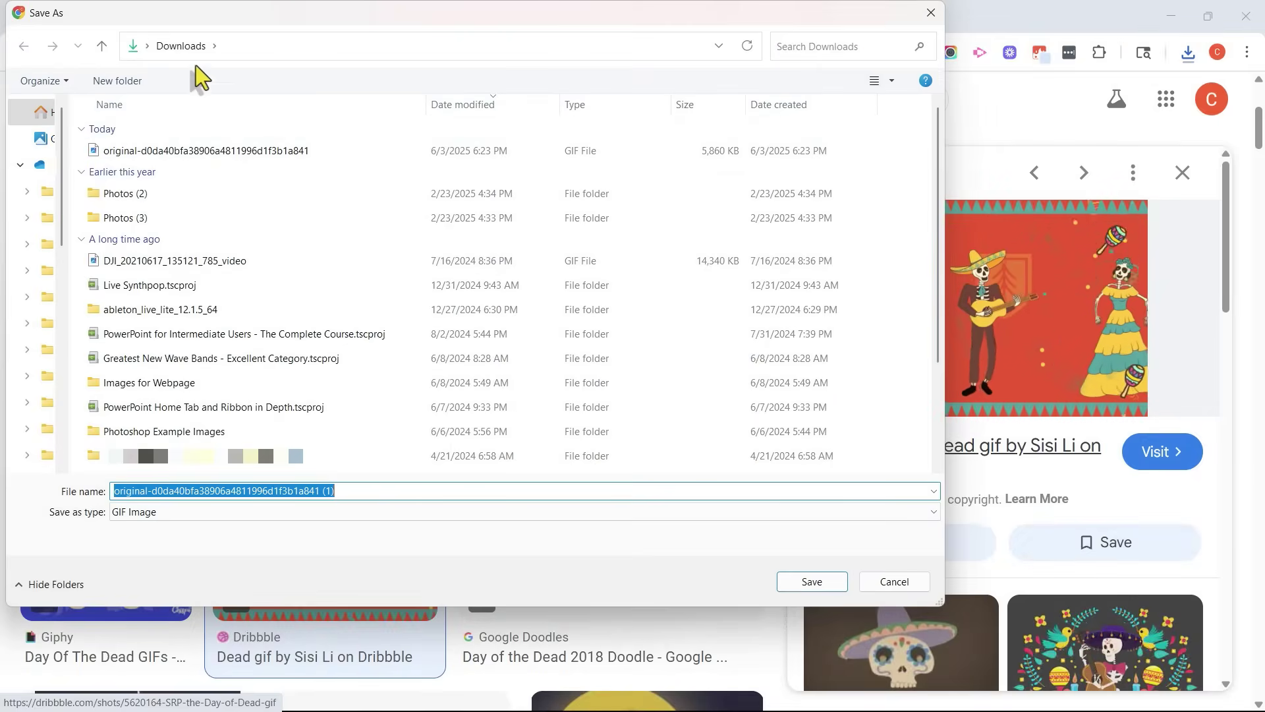
left_click(796, 579)
left_click(505, 18)
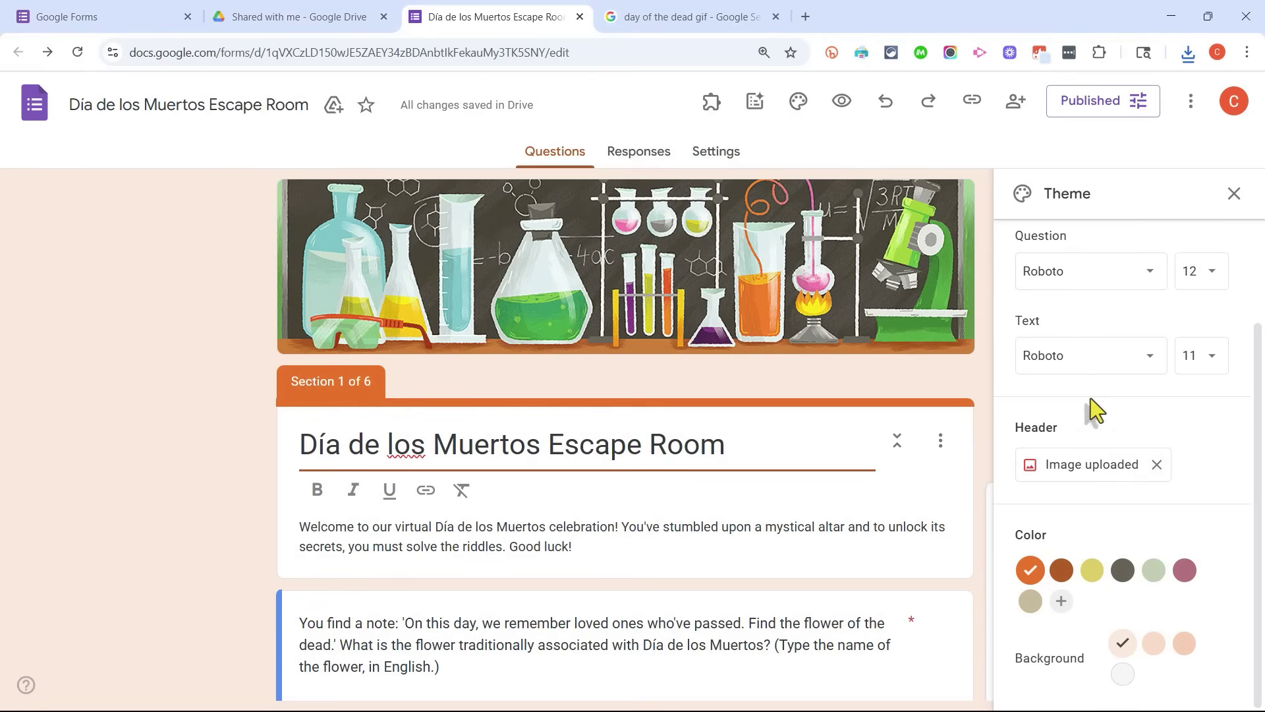
Replace the lab header with the uploaded skeleton GIF, cropped around the dancing skeletons
left_click(1157, 465)
left_click(1114, 469)
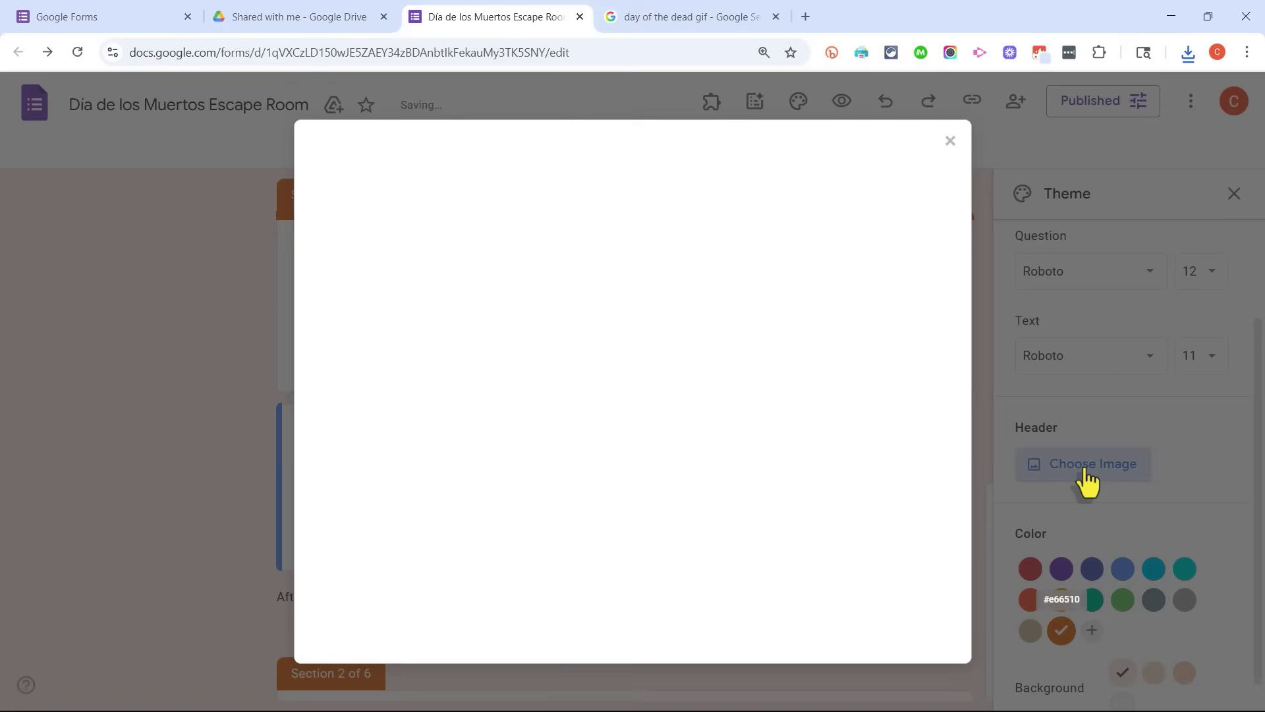
left_click(414, 212)
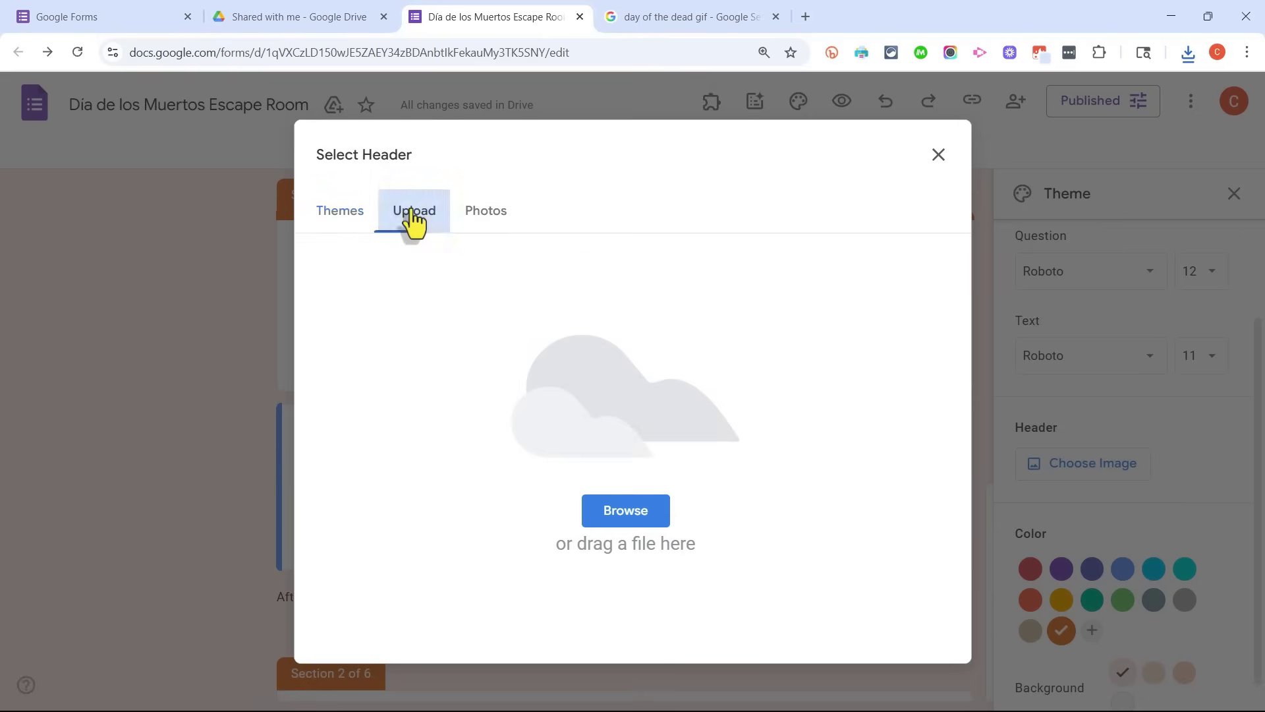
left_click(629, 511)
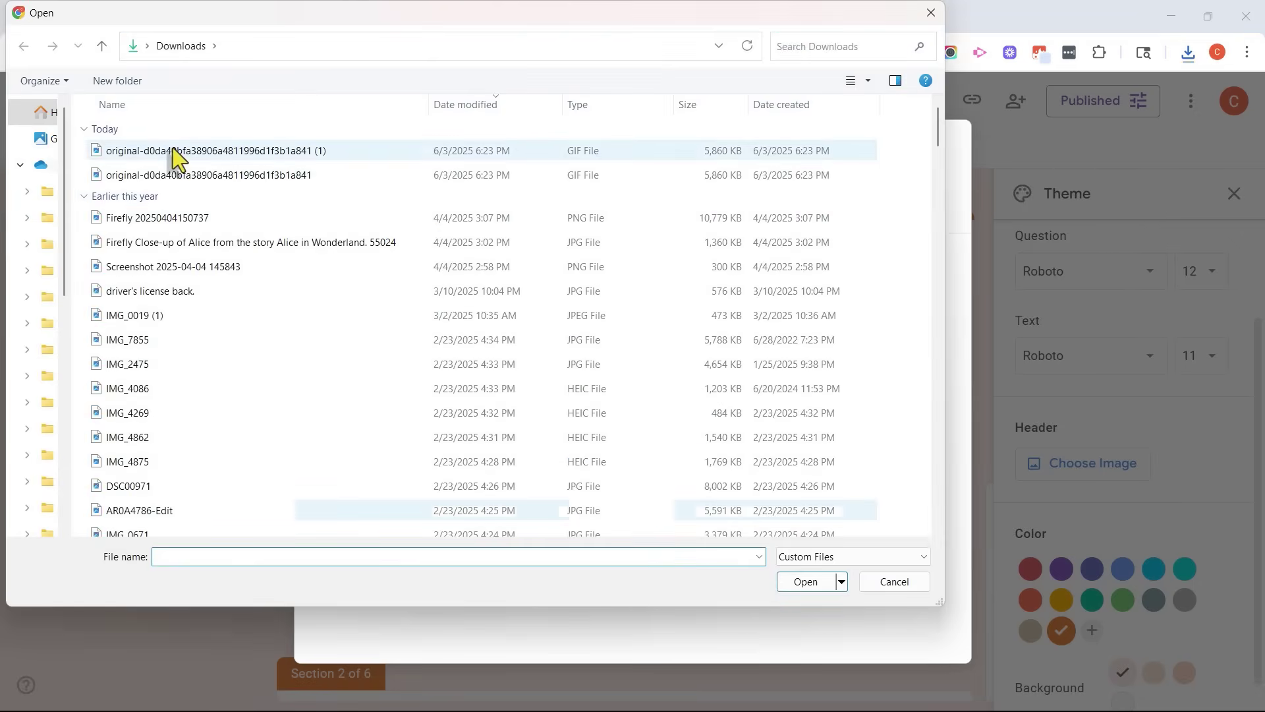
double_click(173, 161)
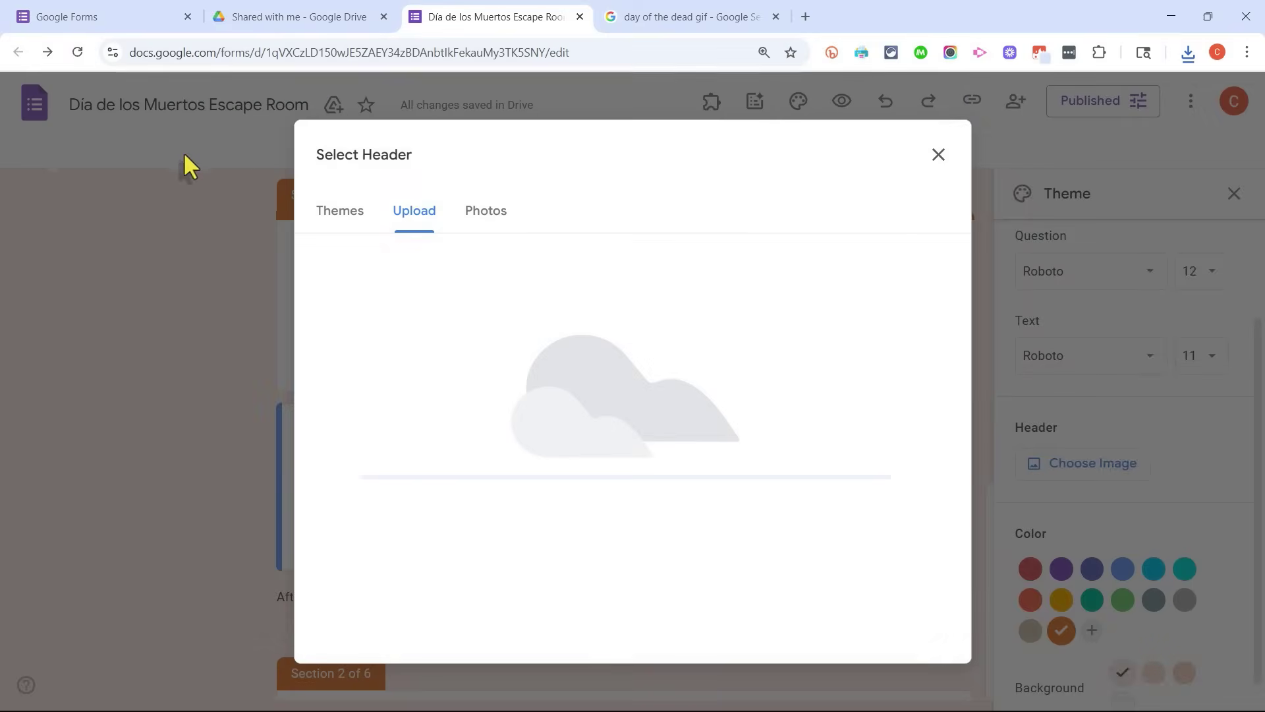
left_click_drag(633, 412, 685, 372)
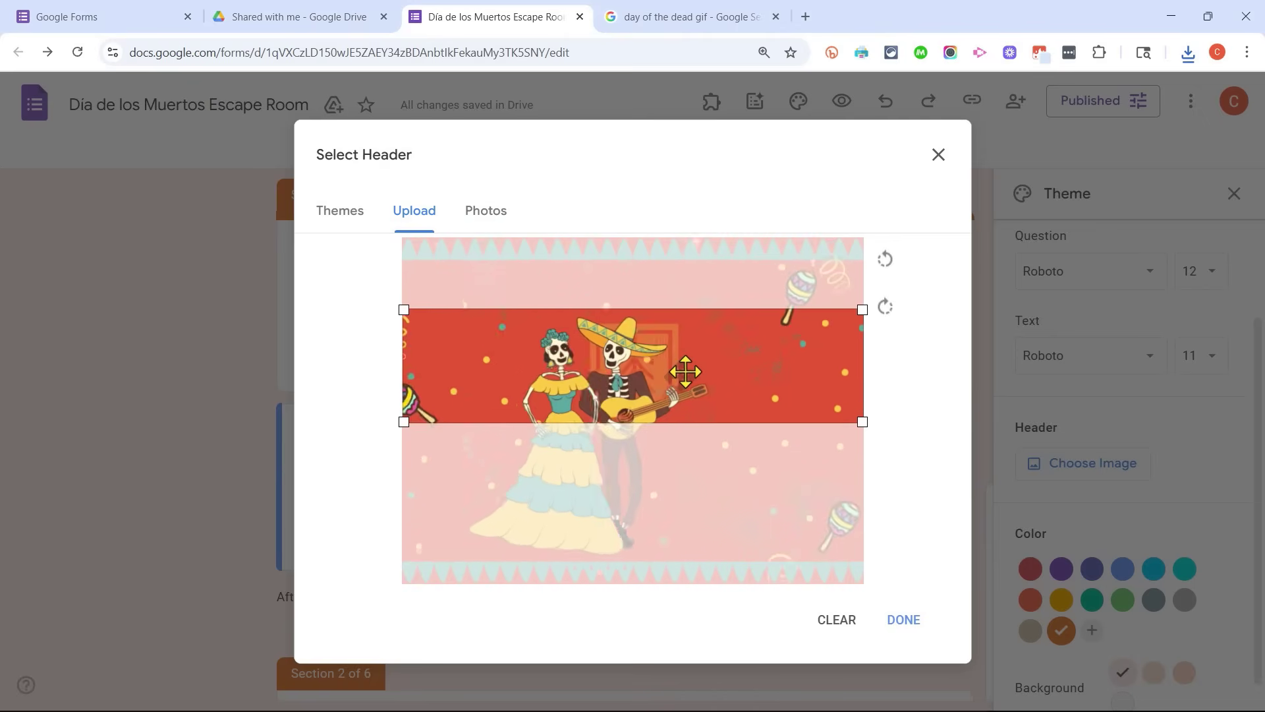
left_click(904, 620)
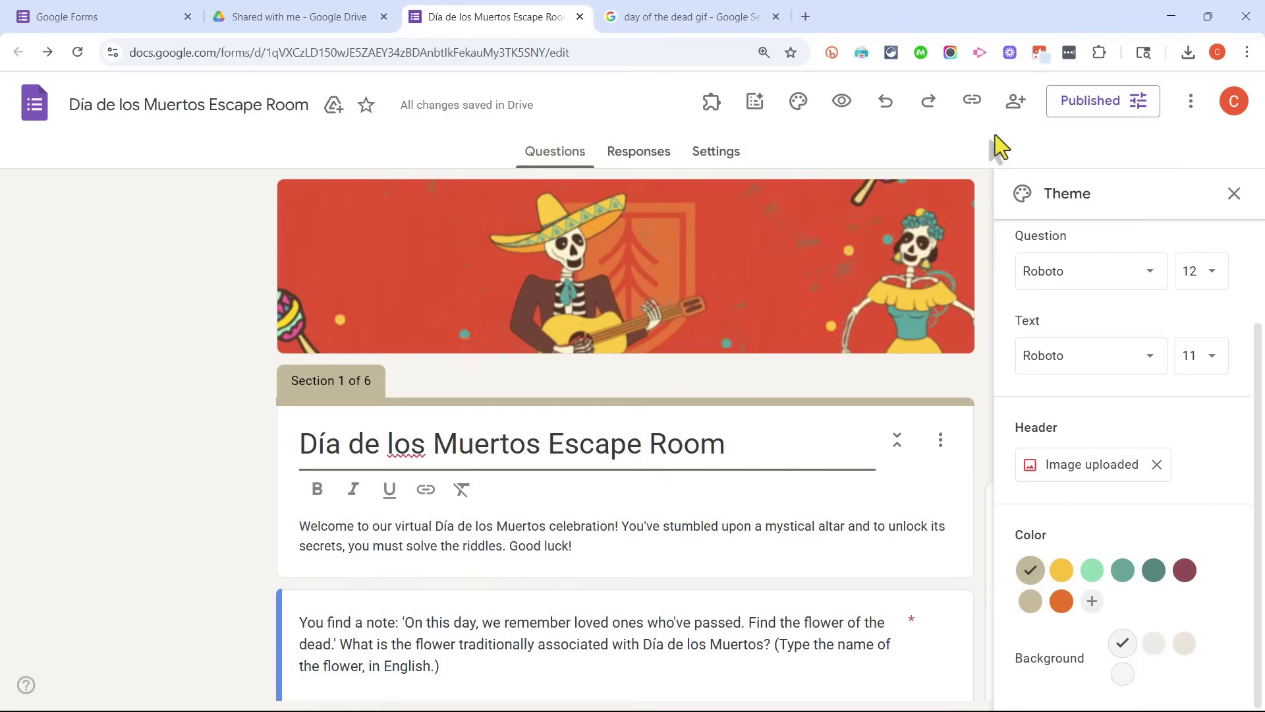
Close the theme settings and publish the form, saving the publishing settings
left_click(1234, 193)
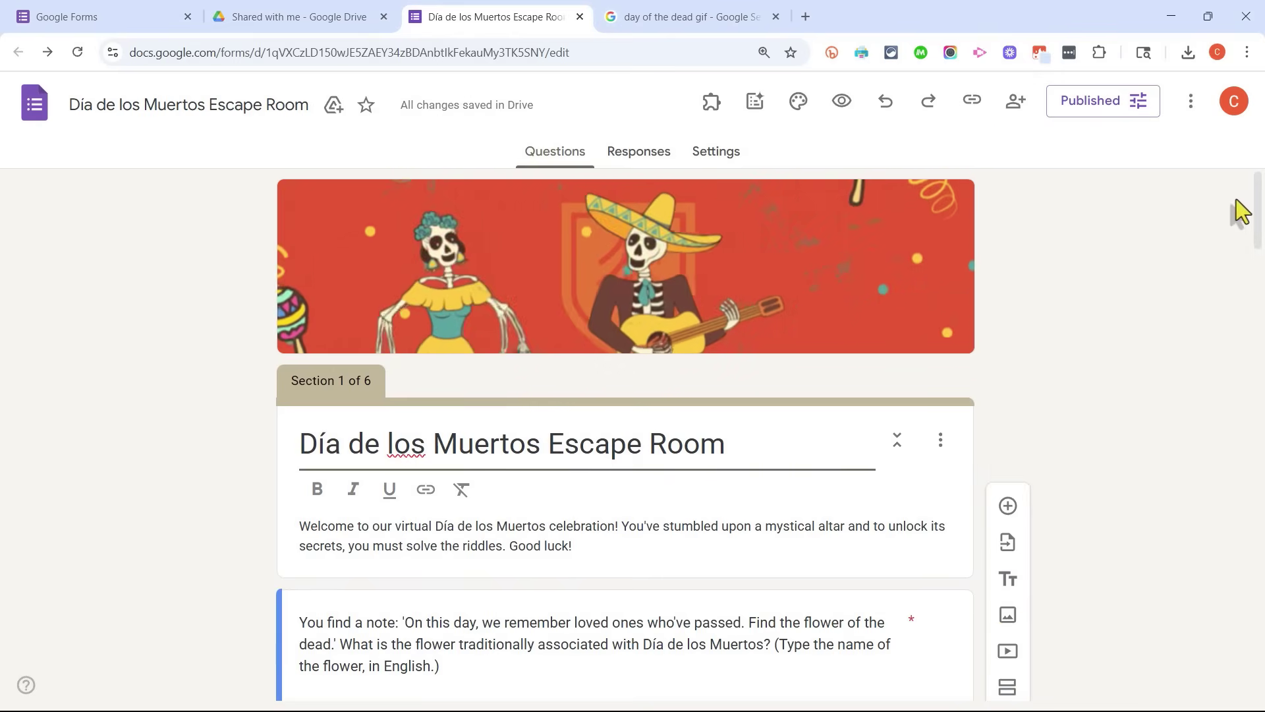
left_click(1111, 104)
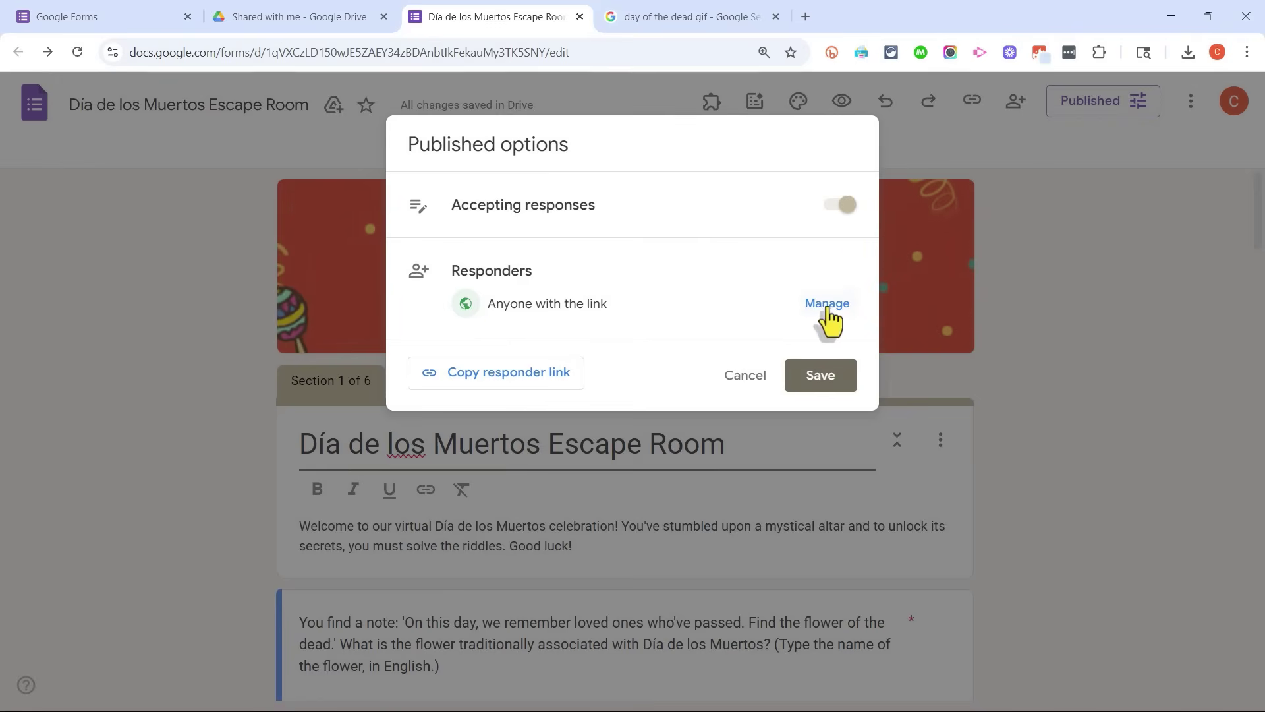
left_click(820, 395)
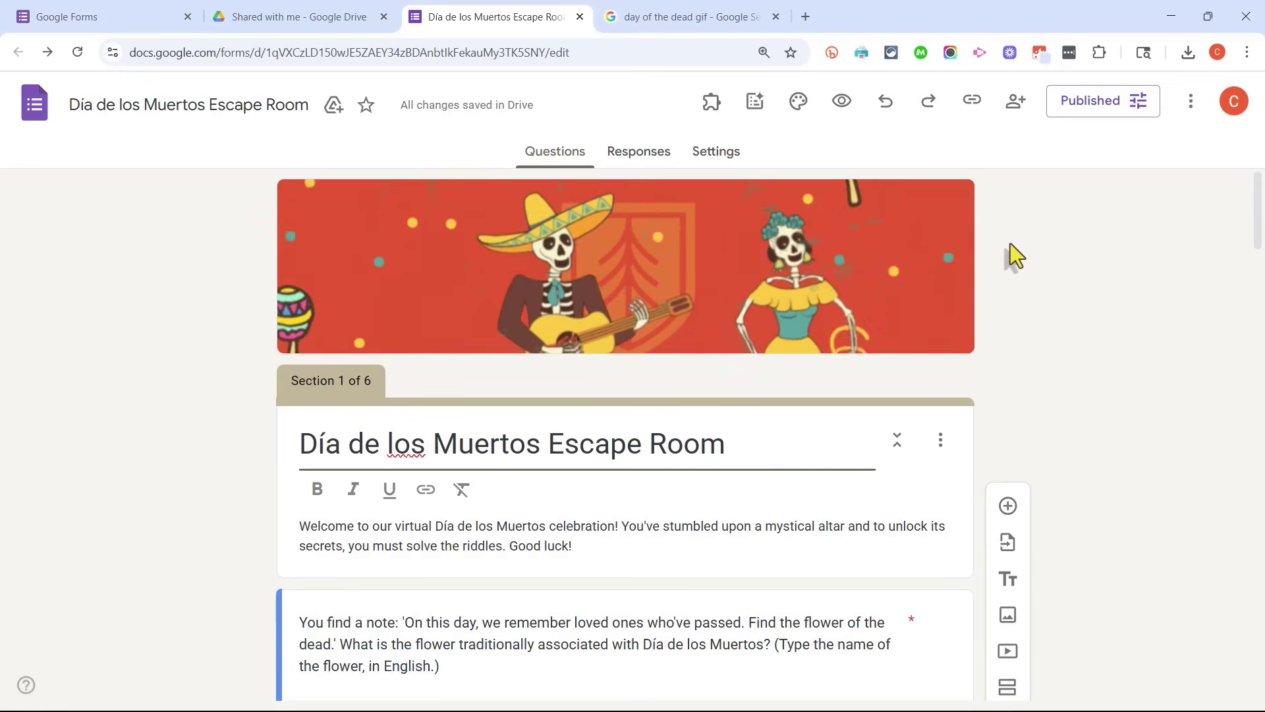
Copy the shortened responder link and load it in a spare browser tab
left_click(972, 101)
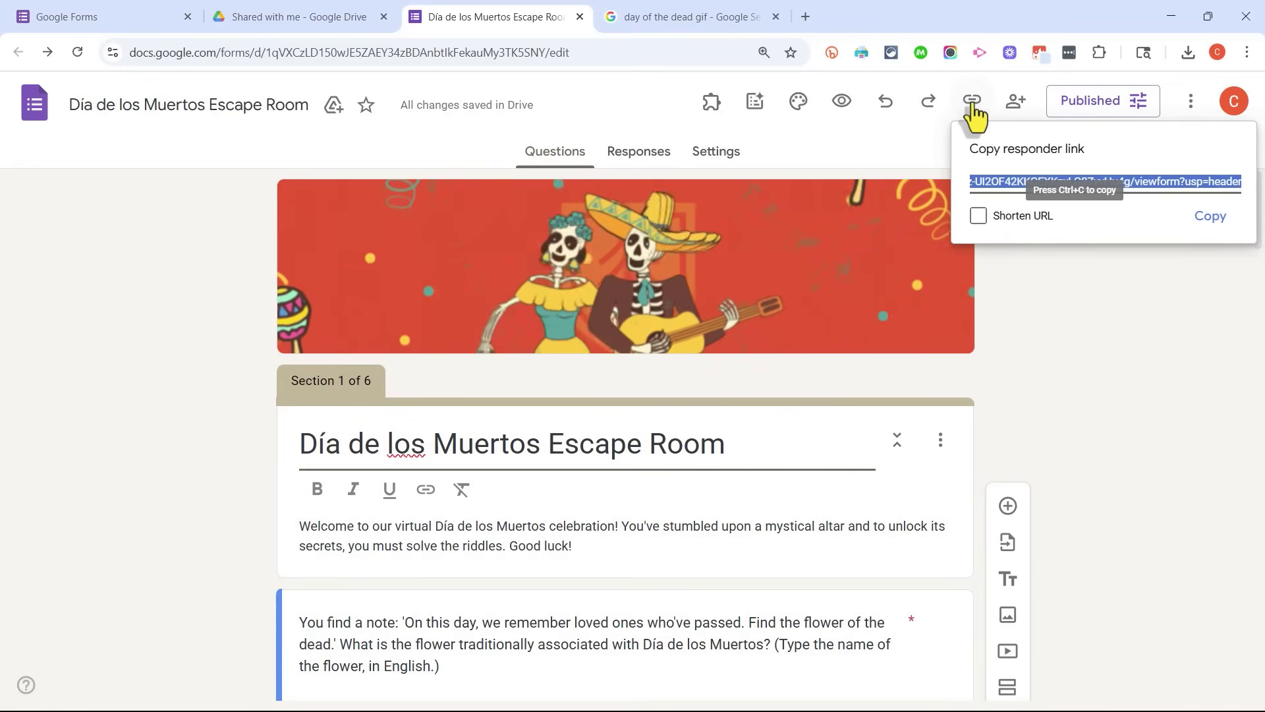
left_click(980, 219)
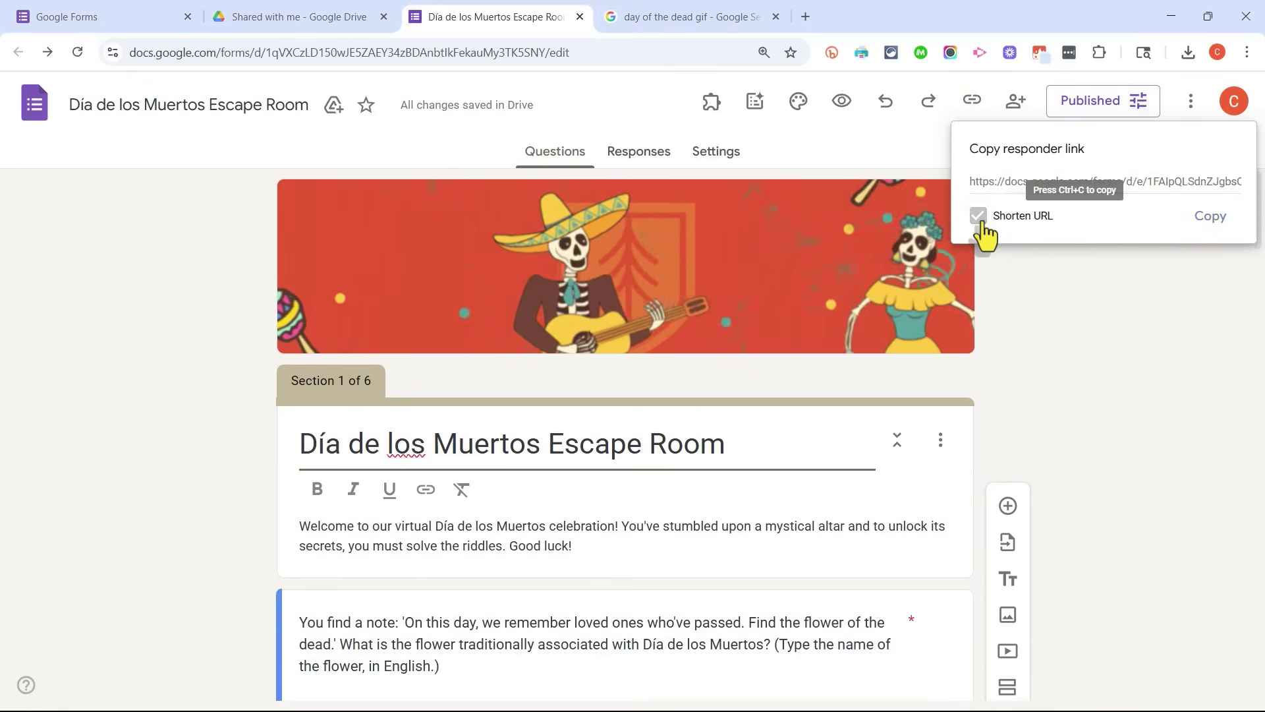
left_click(1210, 216)
left_click(689, 17)
left_click(422, 52)
key("ctrl+v")
key("Return")
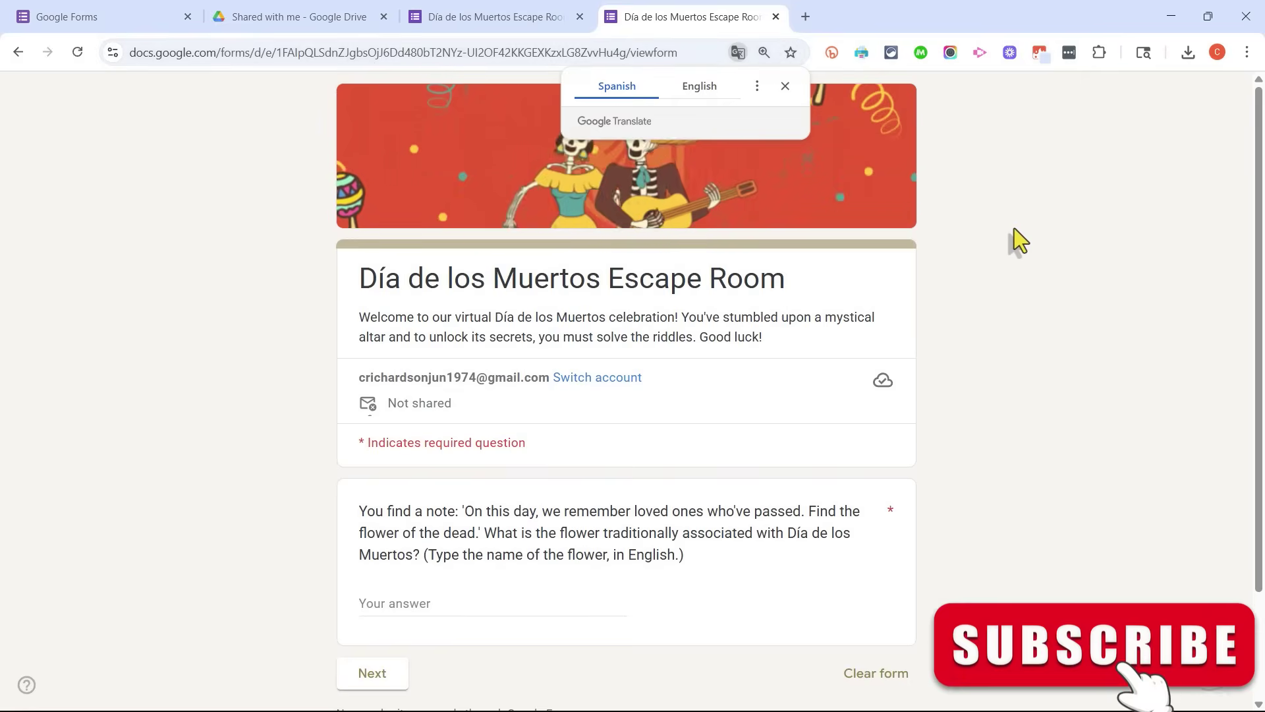
Dismiss the translation offer and answer the flower riddle with 'marigold' to reach Part 2
left_click(1015, 228)
left_click_drag(1253, 234, 1217, 183)
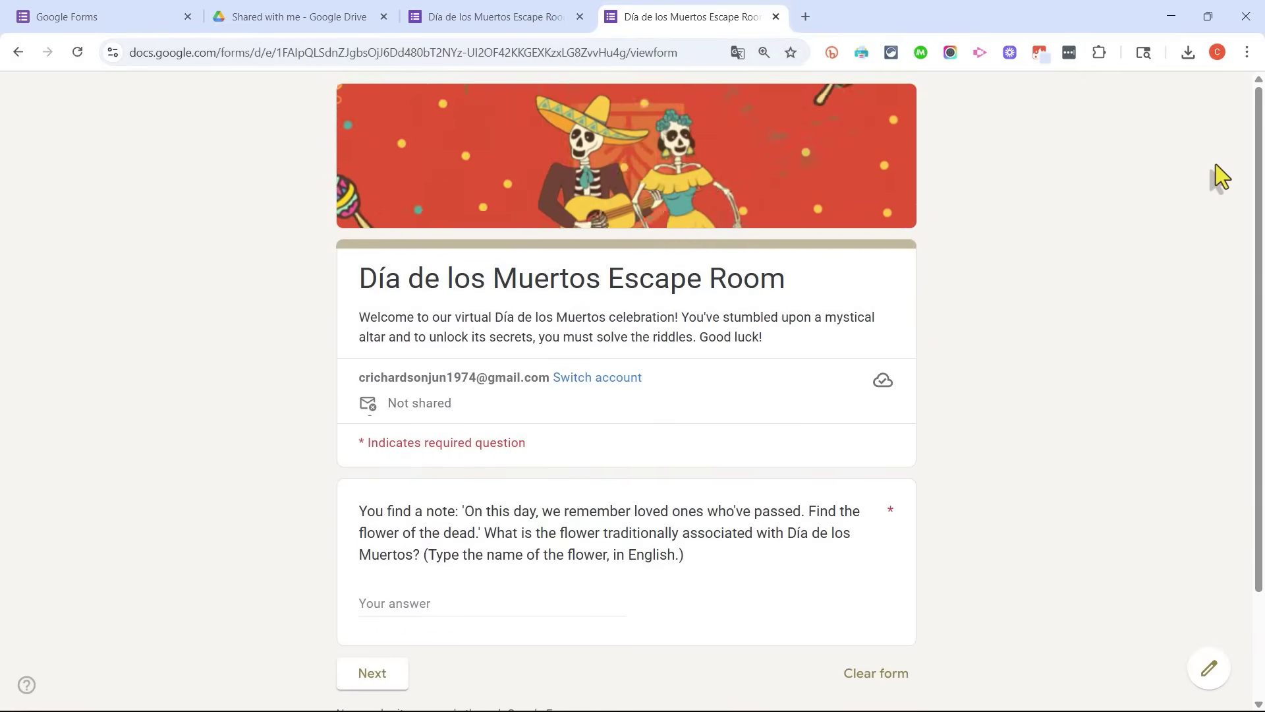
left_click(403, 605)
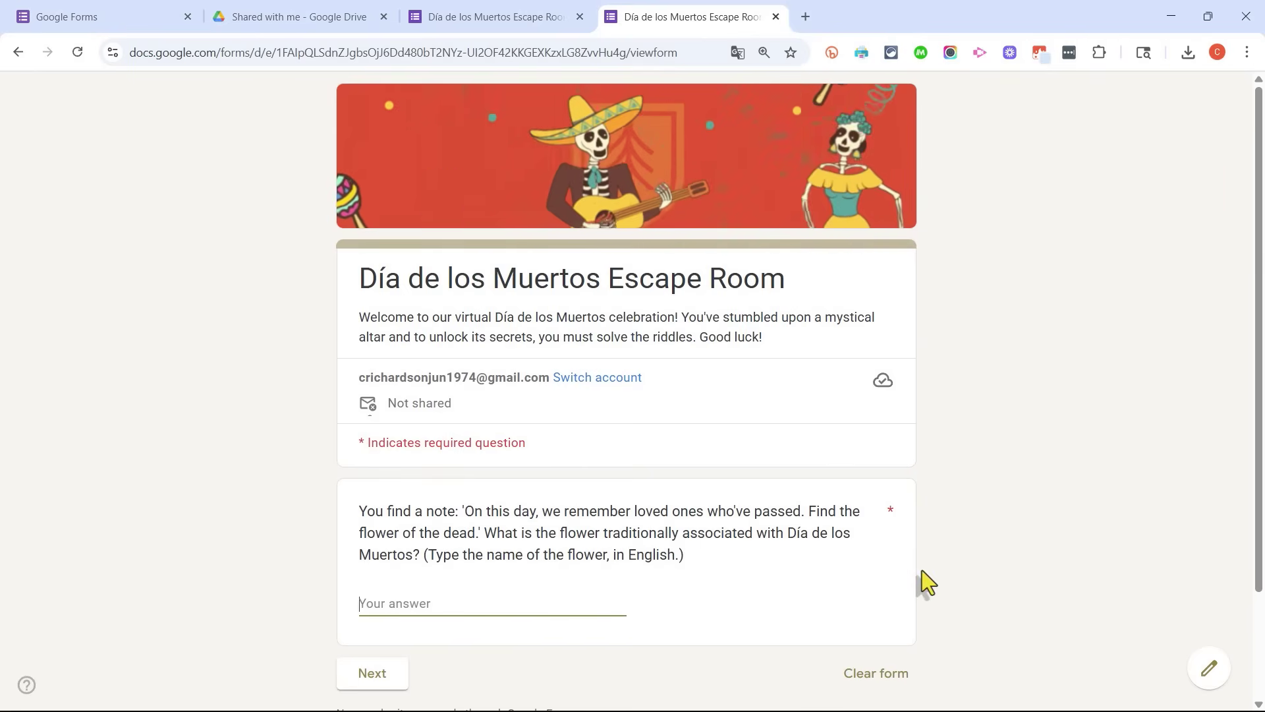
type("marigold")
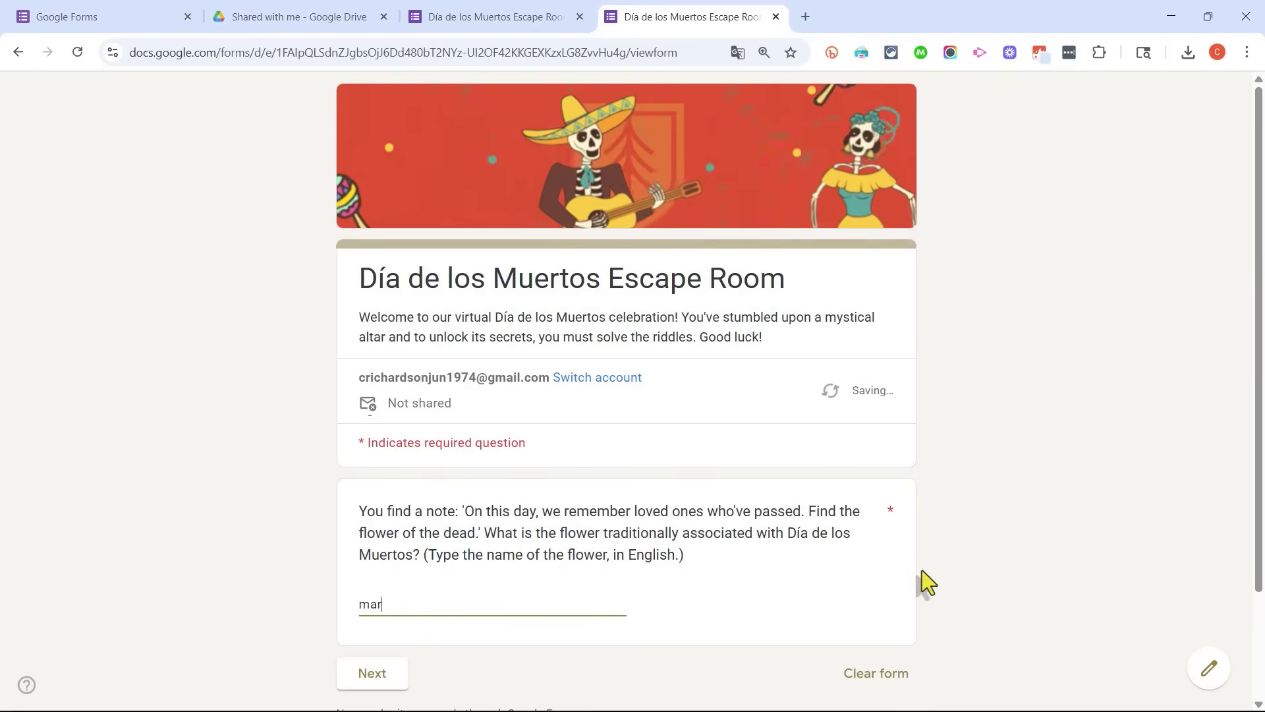
left_click(369, 675)
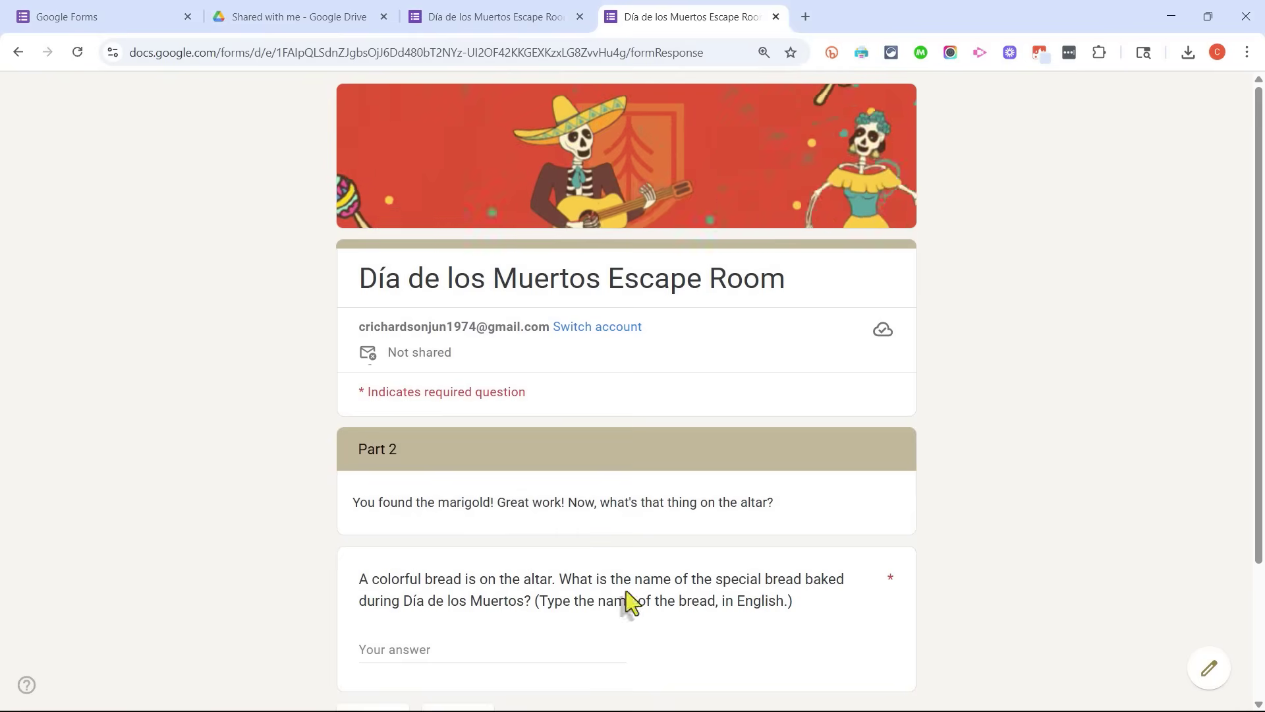
Fix the Part 2 answer to 'bread of the dead' and advance to the Part 3 sugar-skull question
scroll(487, 638, "down", 3)
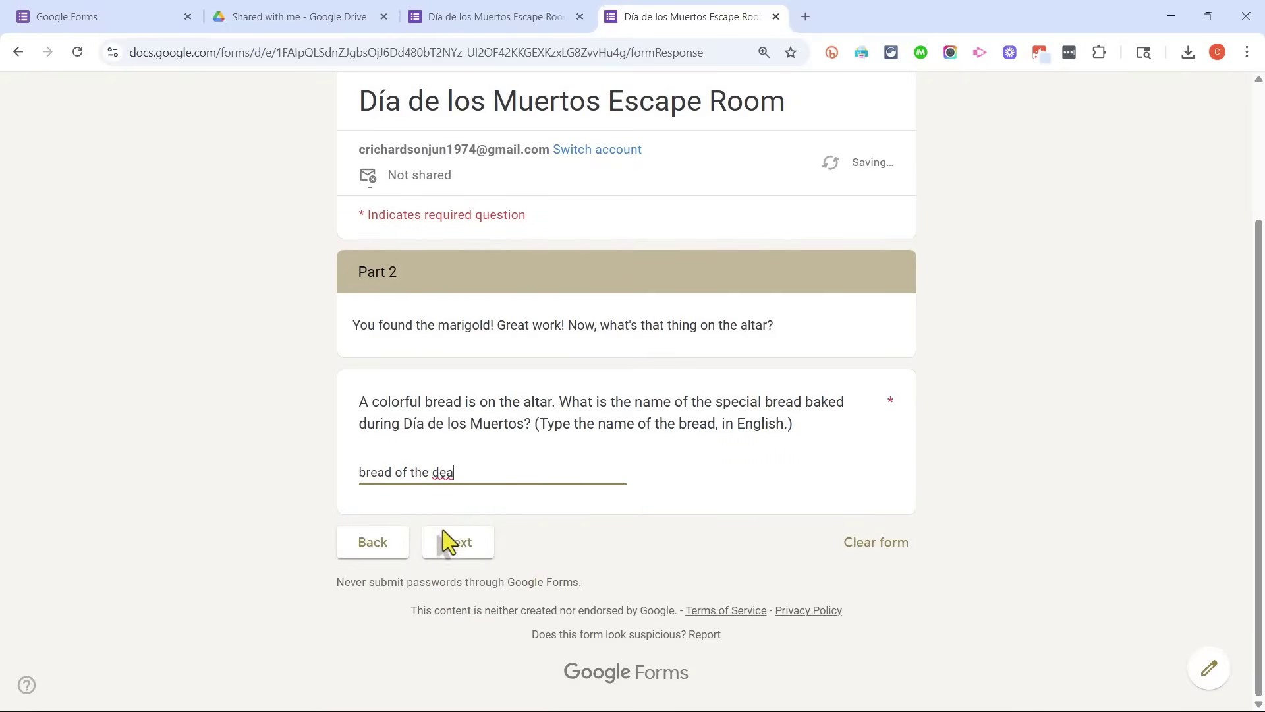
left_click(457, 545)
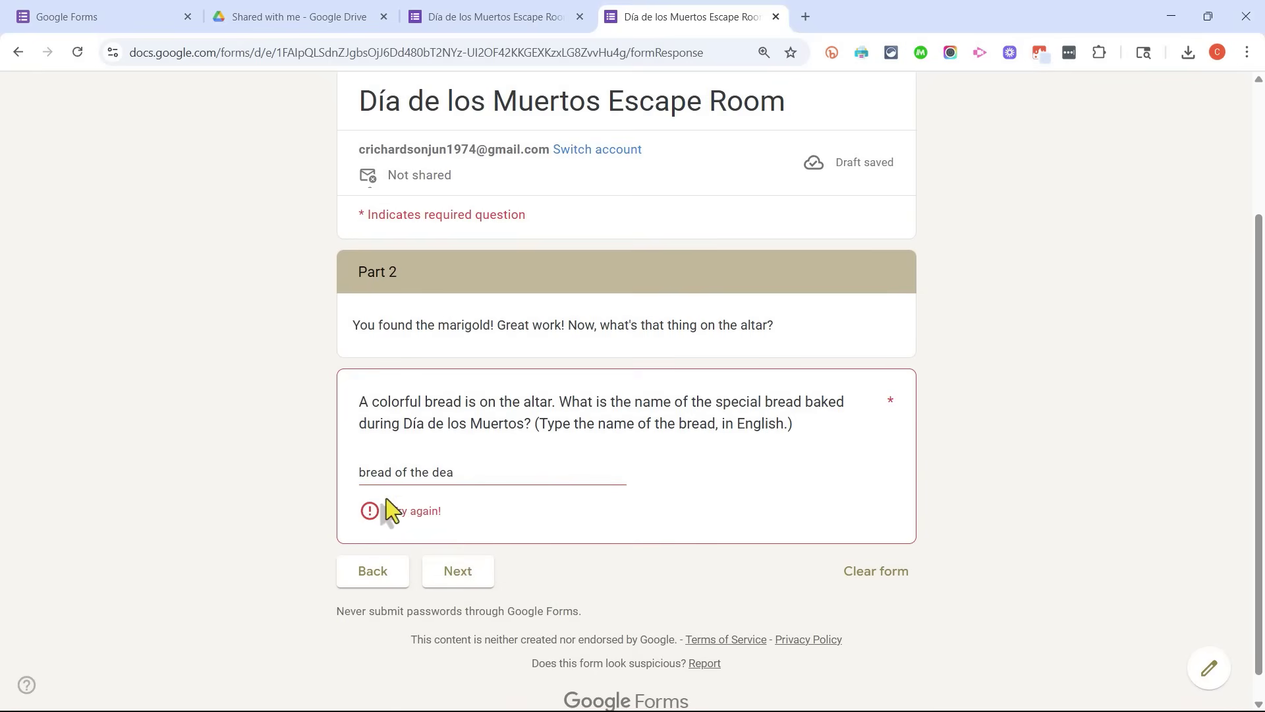
left_click(471, 475)
type("d")
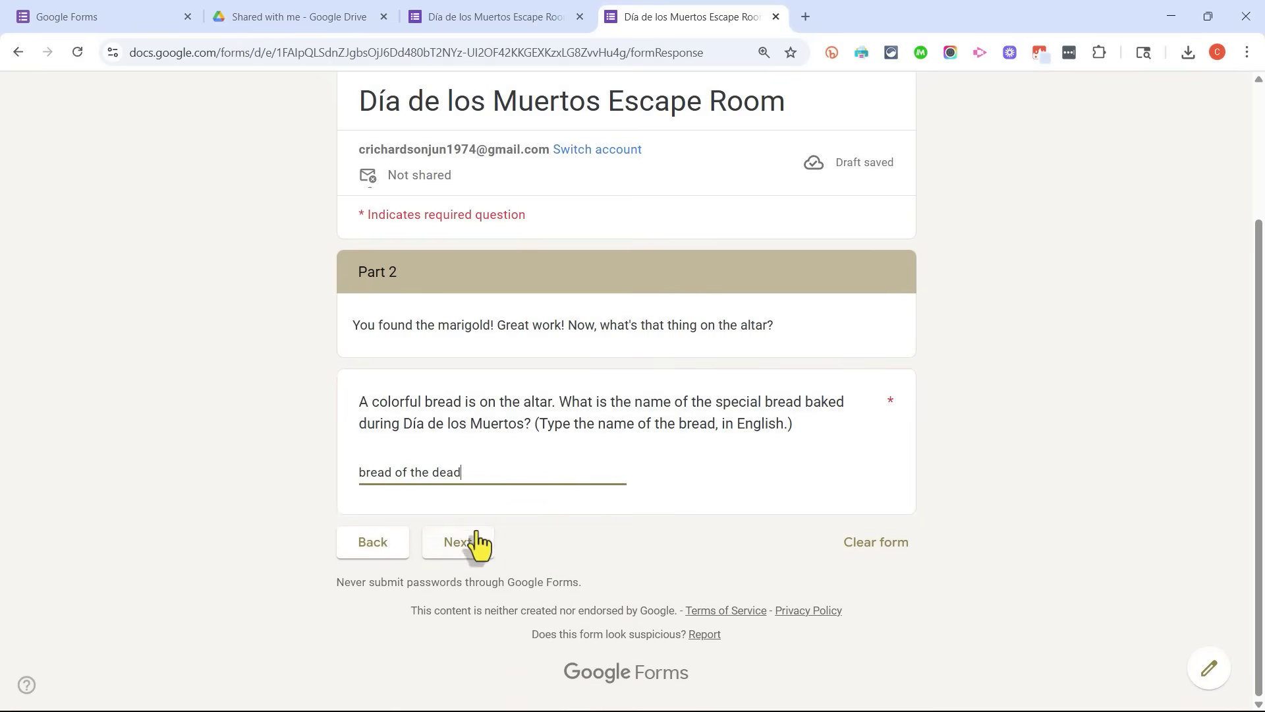
left_click(474, 550)
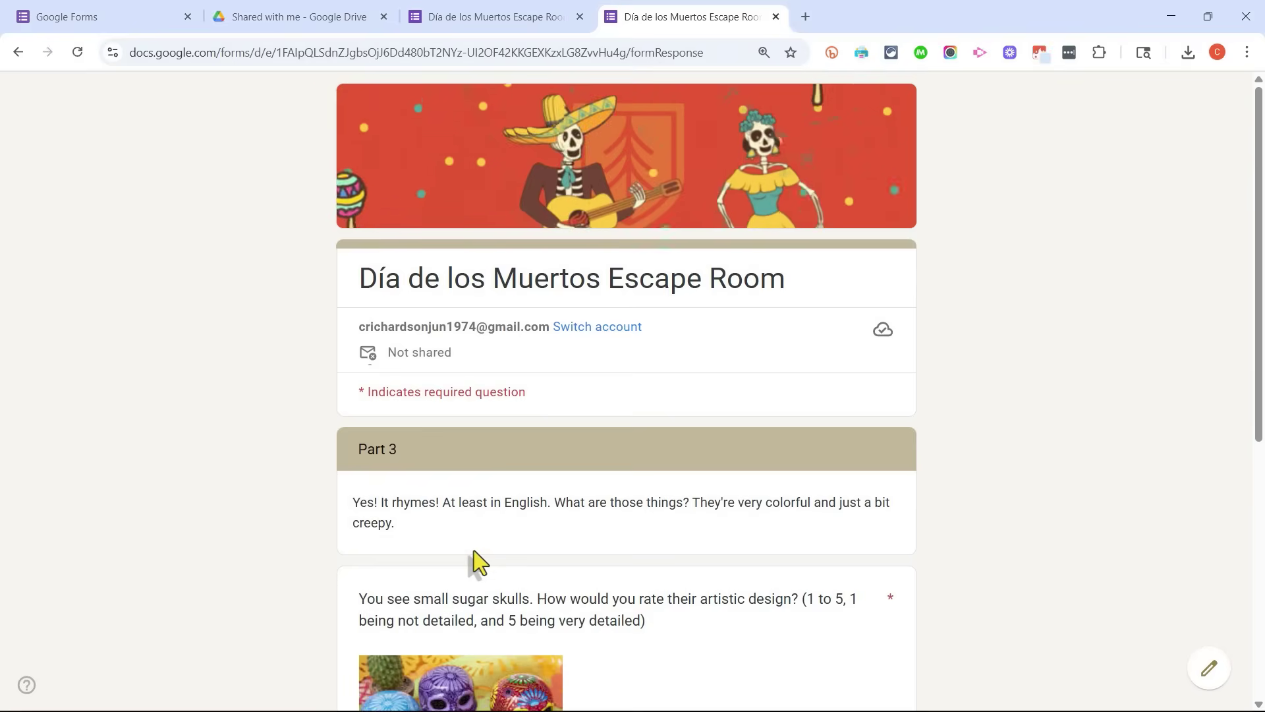
scroll(630, 472, "down", 7)
scroll(800, 469, "up", 7)
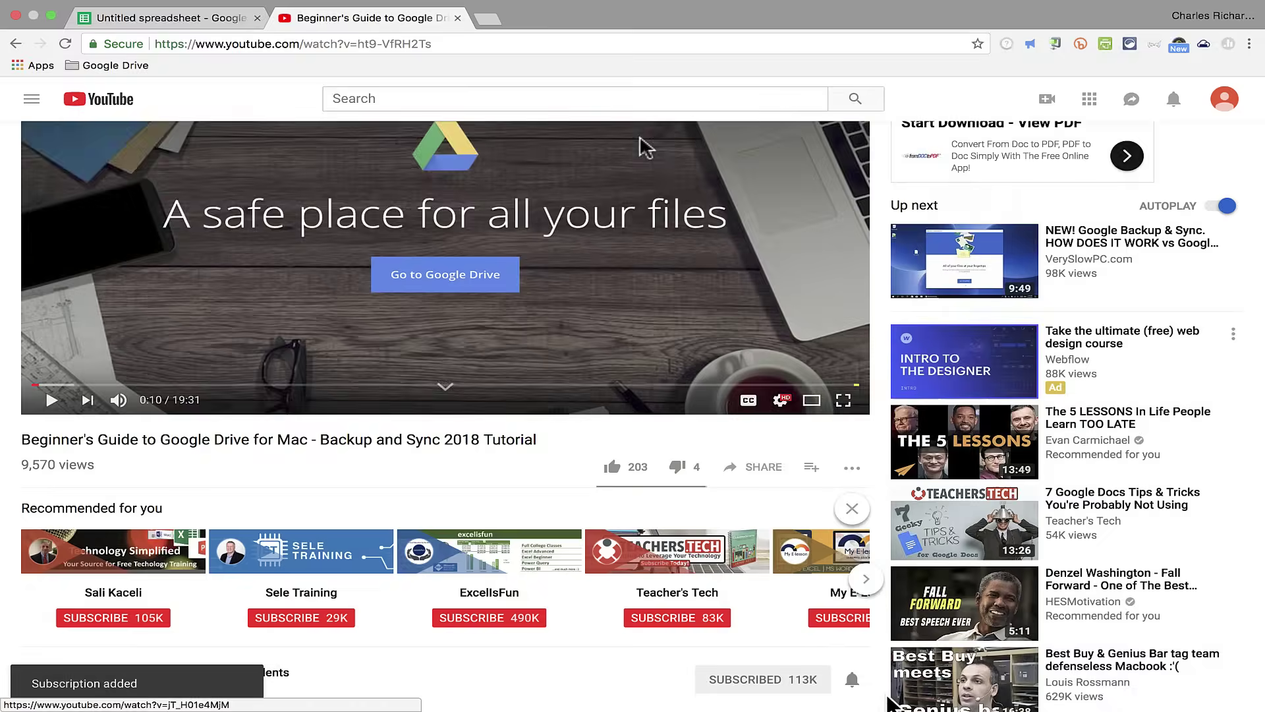
scroll(833, 579, "down", 2)
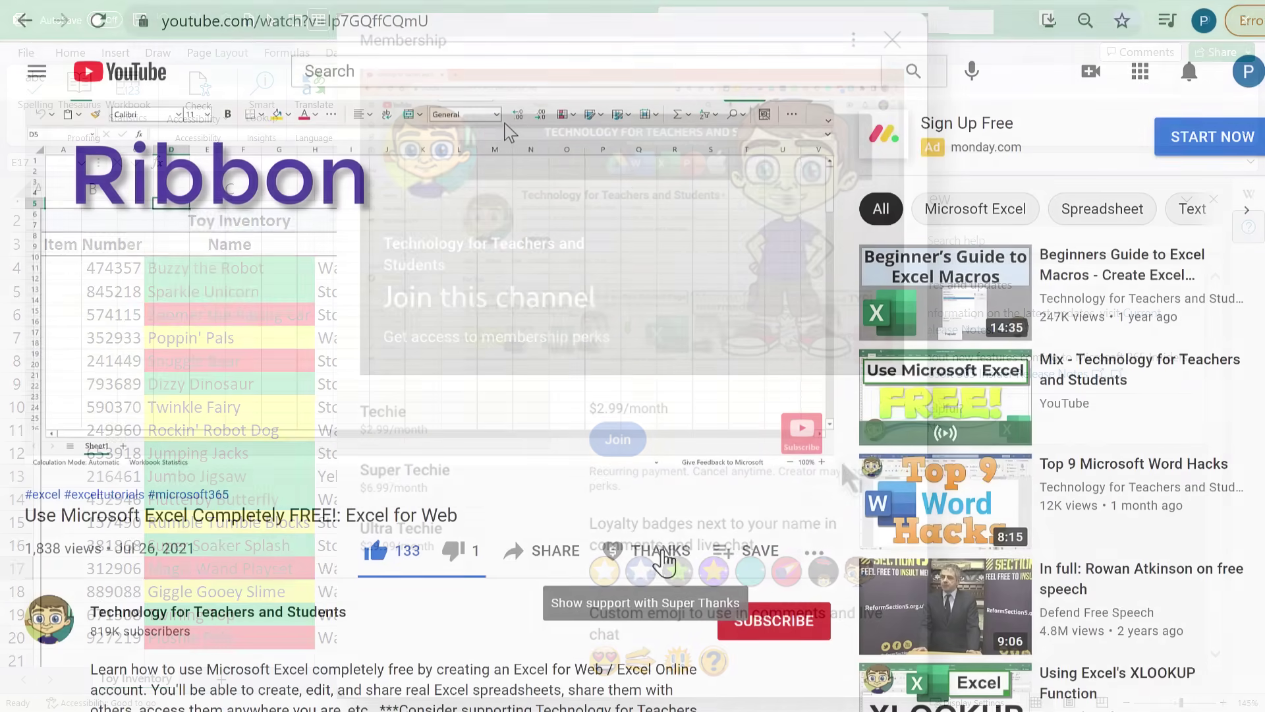
left_click(649, 548)
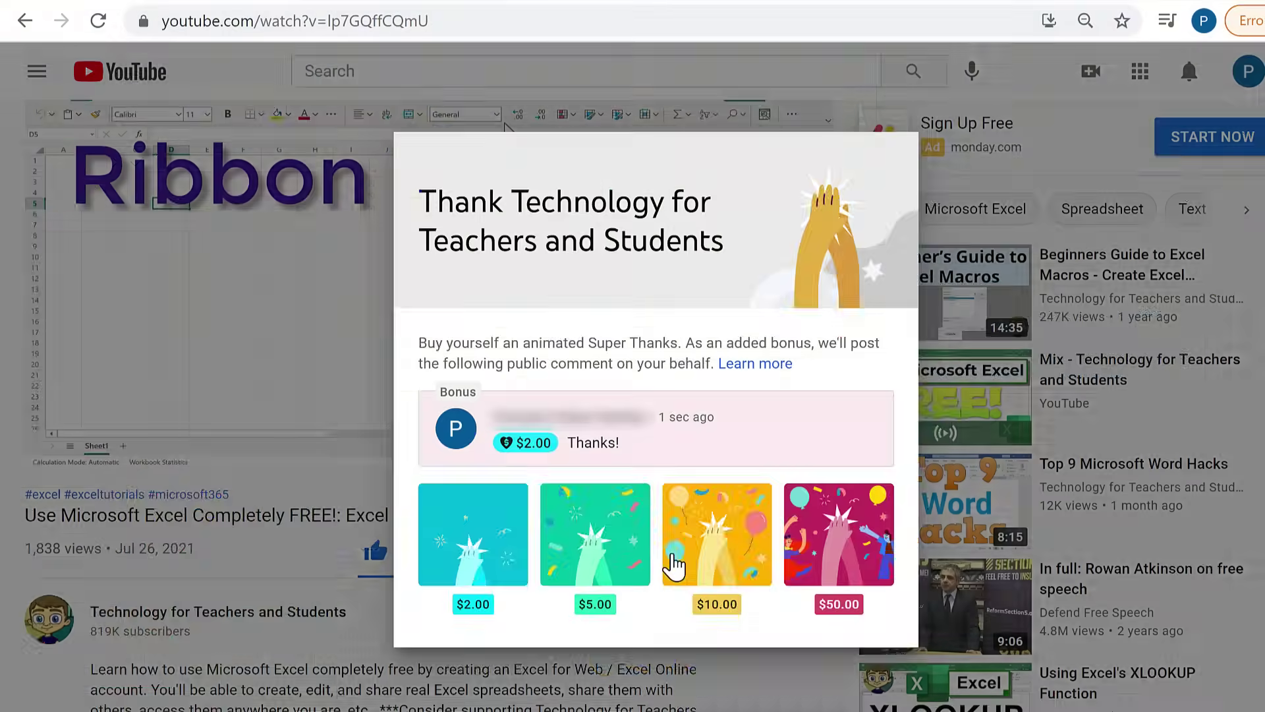